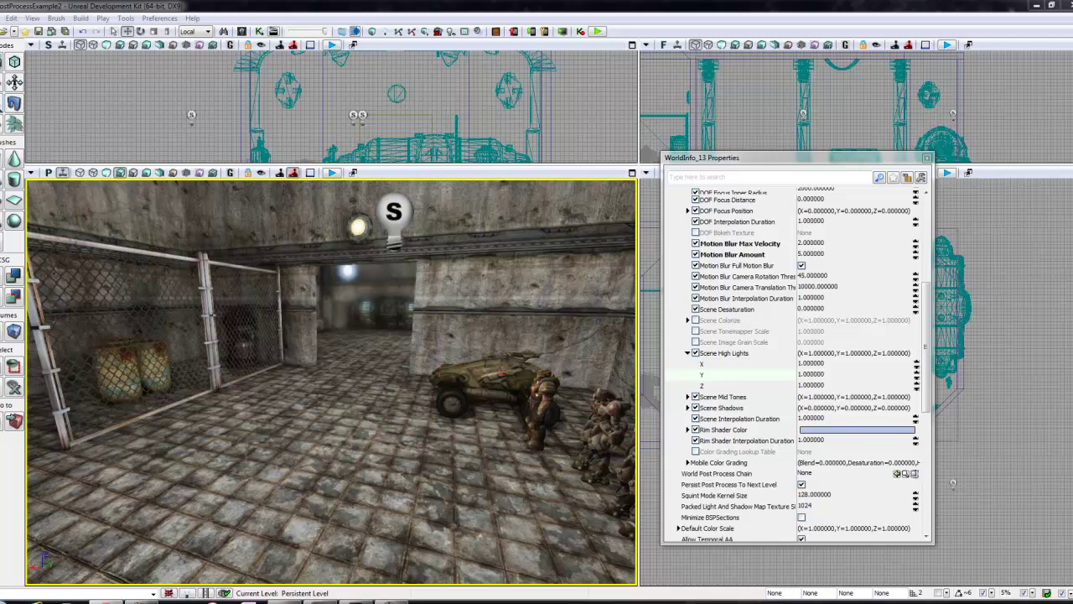
Close the WorldInfo properties window and open the Content Browser
right_click_drag(335, 386, 344, 361)
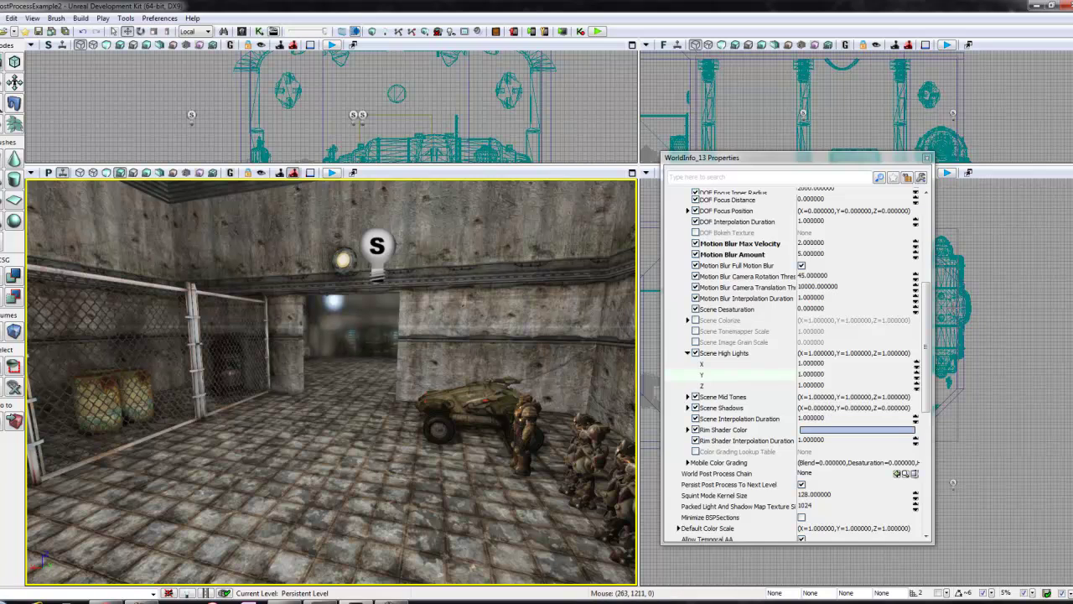
left_click_drag(925, 311, 939, 268)
left_click(927, 158)
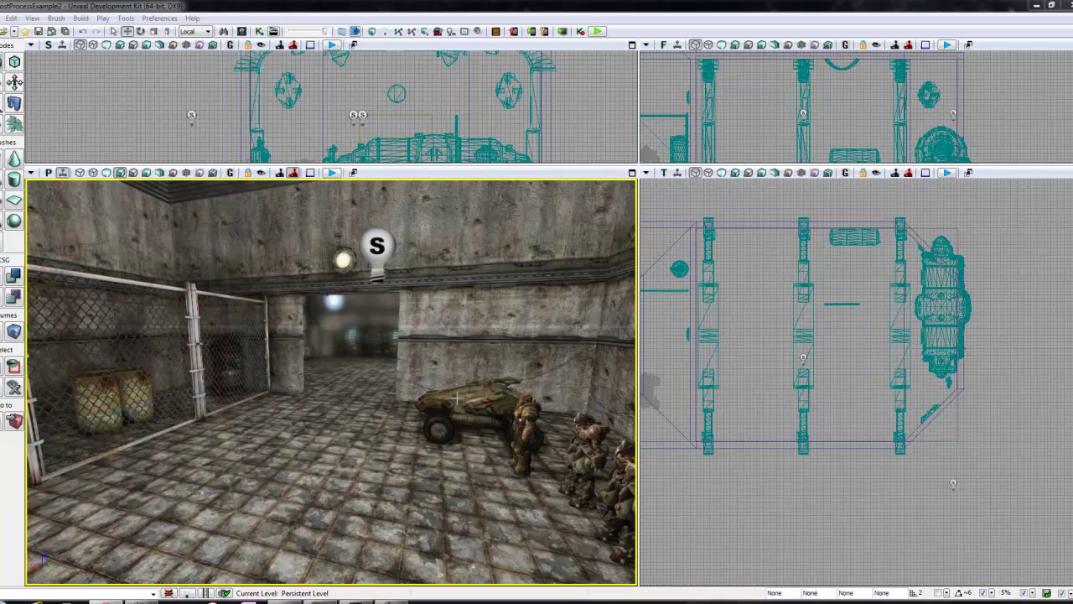
right_click_drag(457, 399, 454, 381)
mouse_move(473, 343)
right_mouse_down()
mouse_move(473, 359)
mouse_move(476, 345)
right_mouse_up()
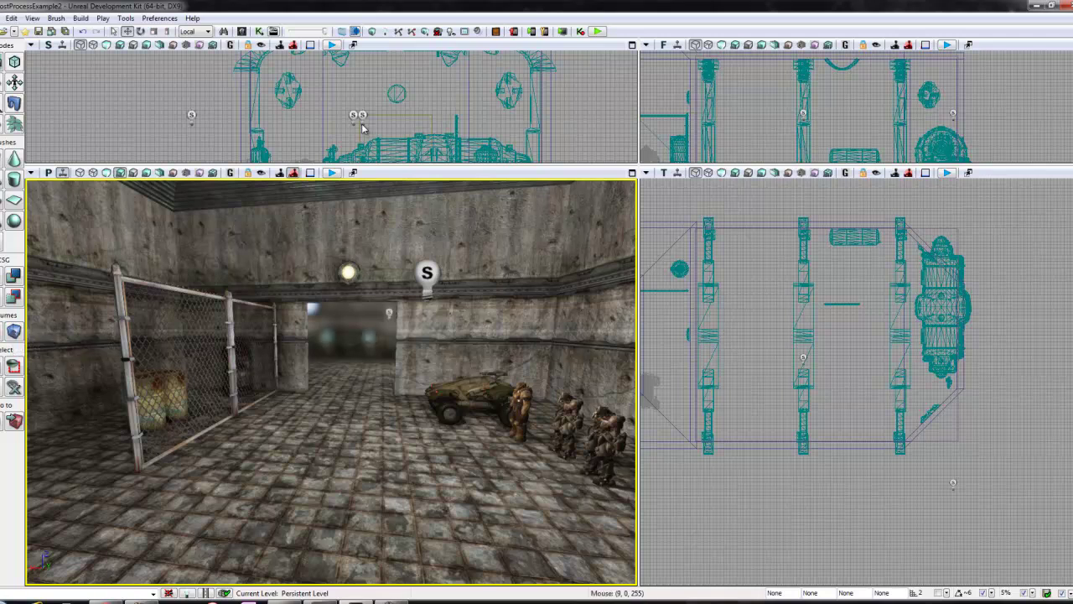
left_click(242, 32)
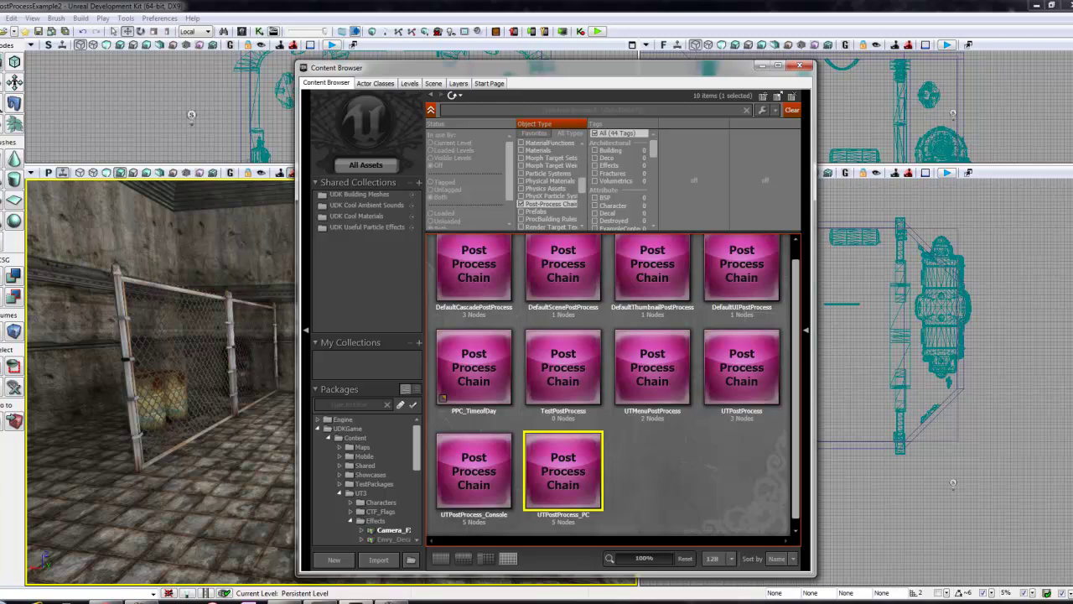
Switch to Windows Explorer, browse to C:\UDK\UDK-2011-12\UDKGame\Config and open DefaultEngine.ini in Notepad
key("super")
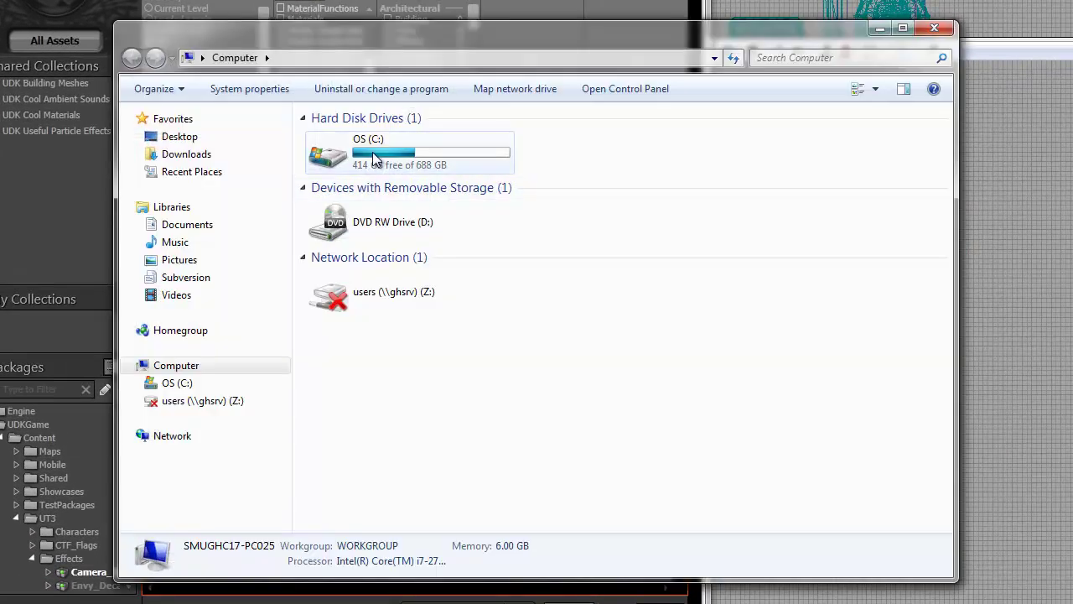
double_click(375, 159)
double_click(378, 298)
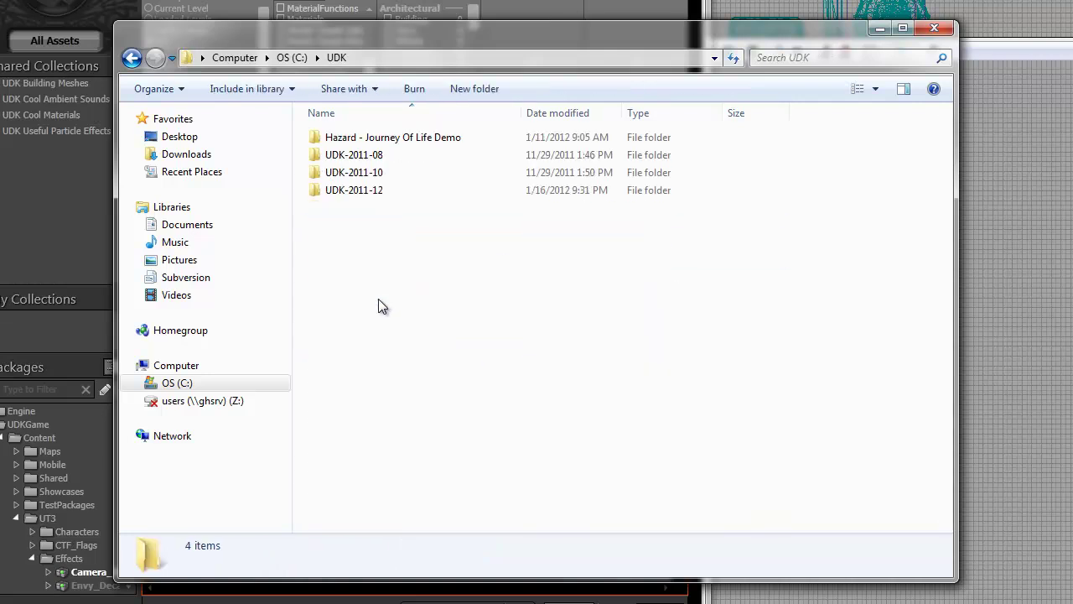
left_click(370, 195)
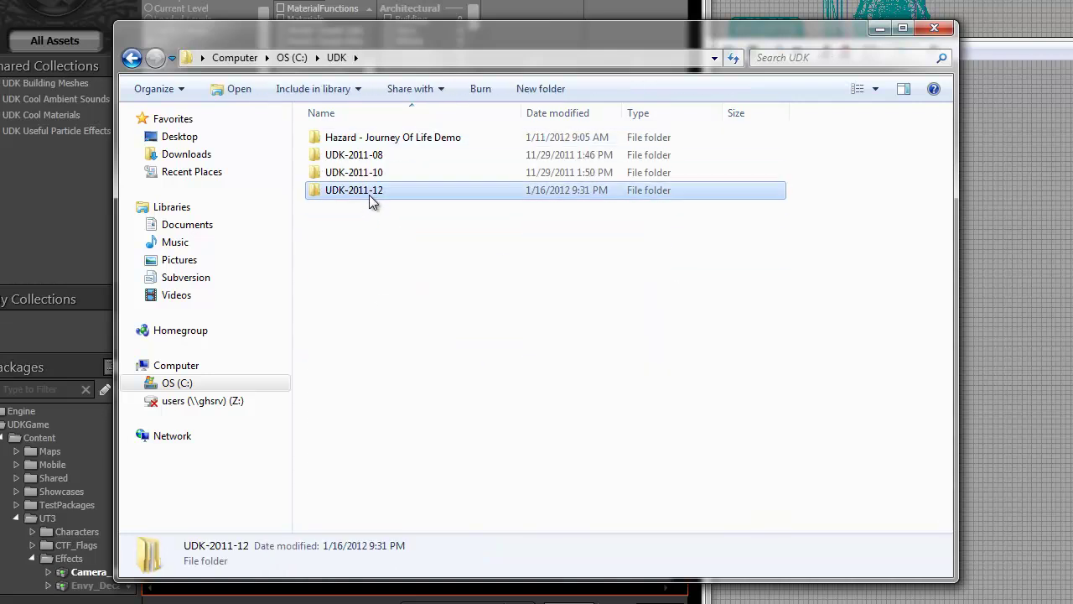
double_click(369, 196)
double_click(382, 191)
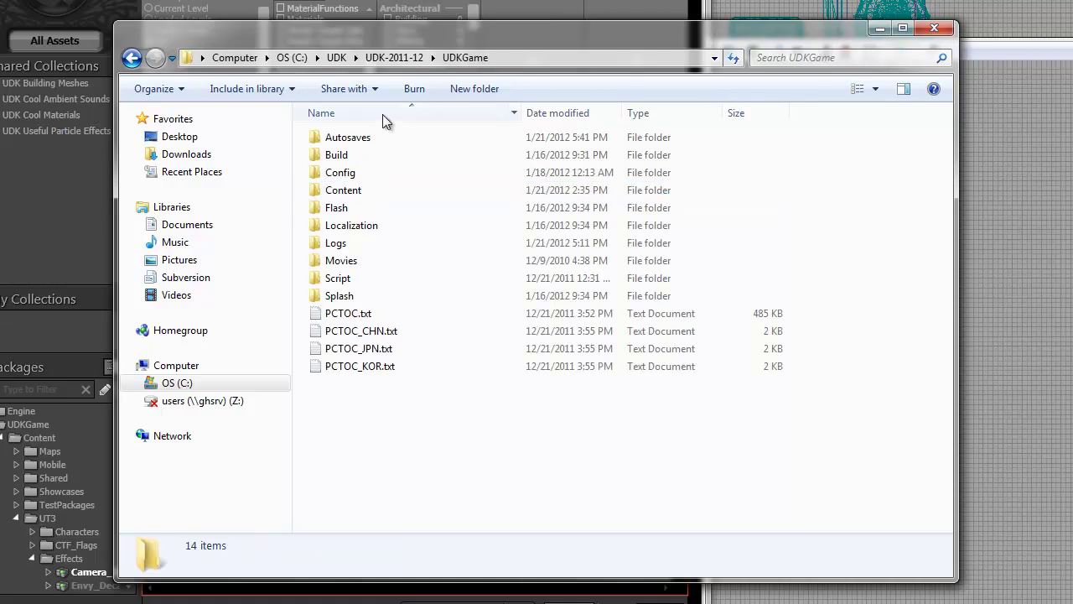
double_click(372, 175)
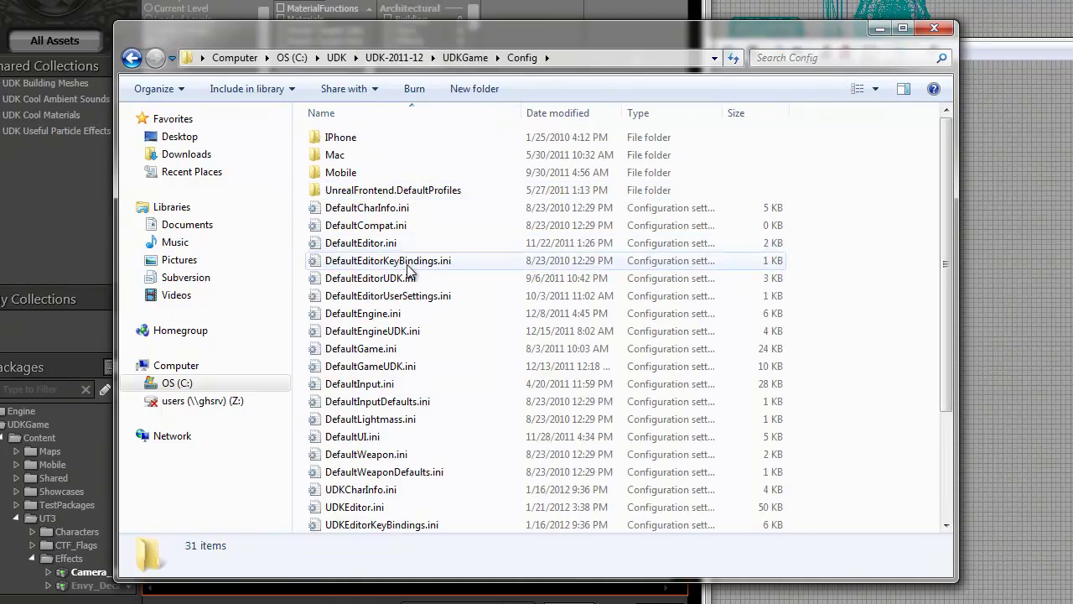
key("d")
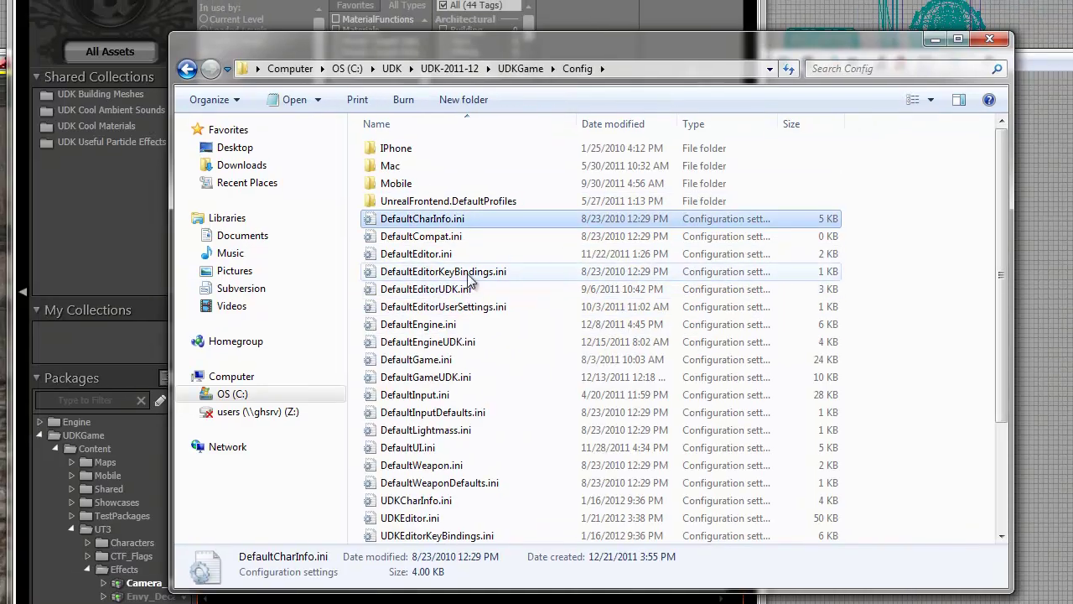
double_click(418, 323)
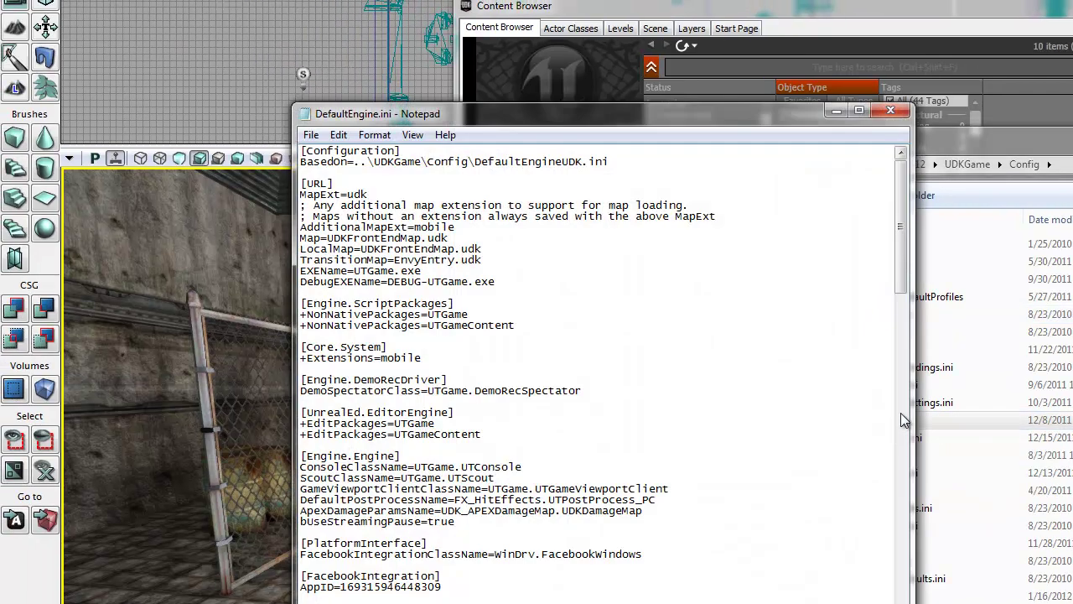
Search DefaultEngine.ini for "post" to find the default post-process setting, and close the file and the Config folder
key("ctrl+f")
type("post")
key("Return")
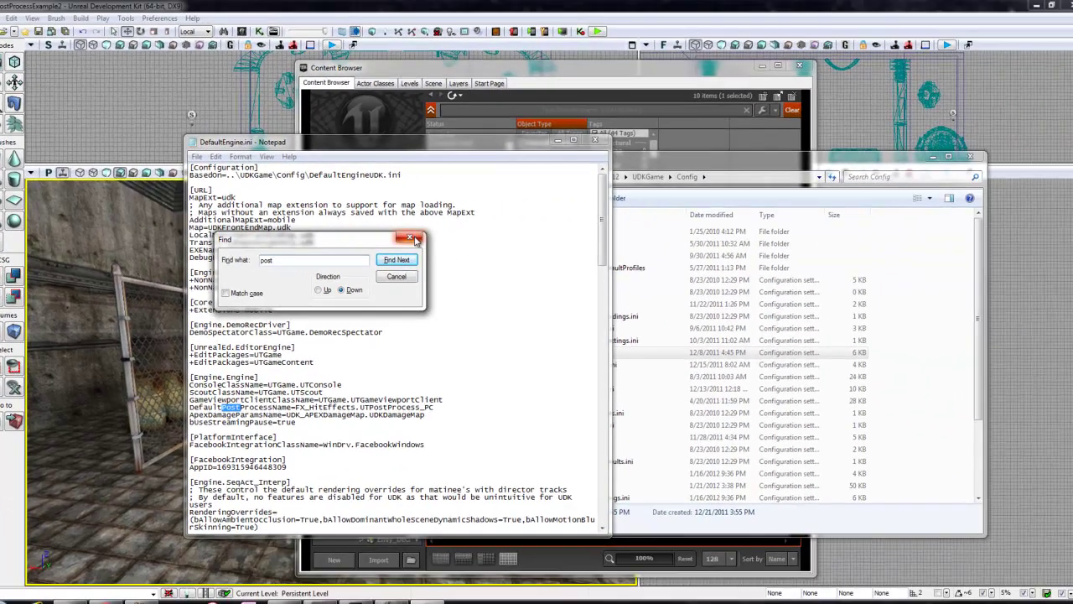
left_click(415, 241)
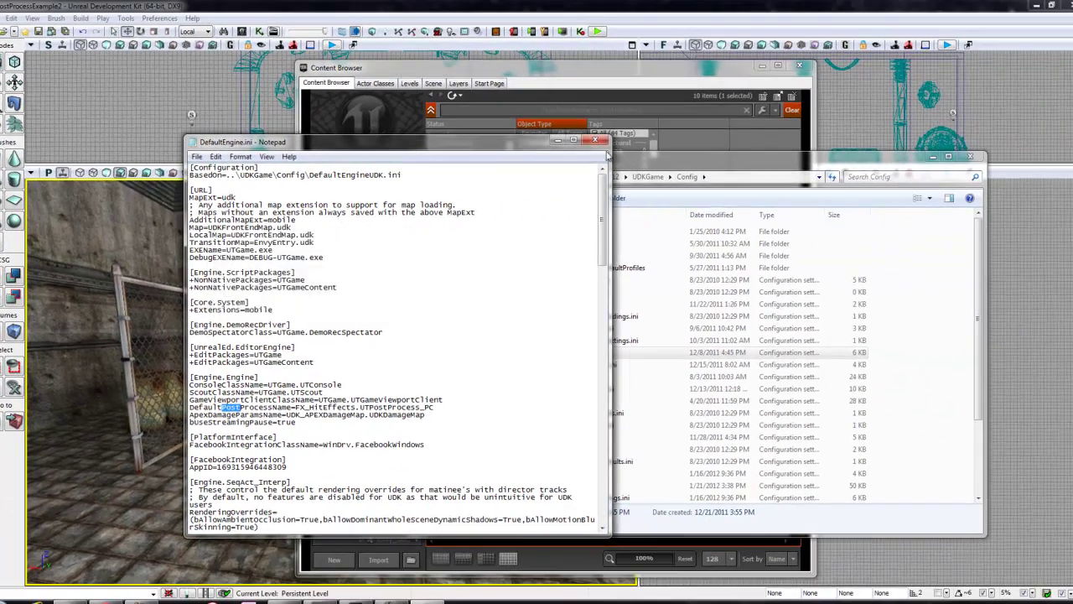
left_click(594, 141)
left_click(971, 157)
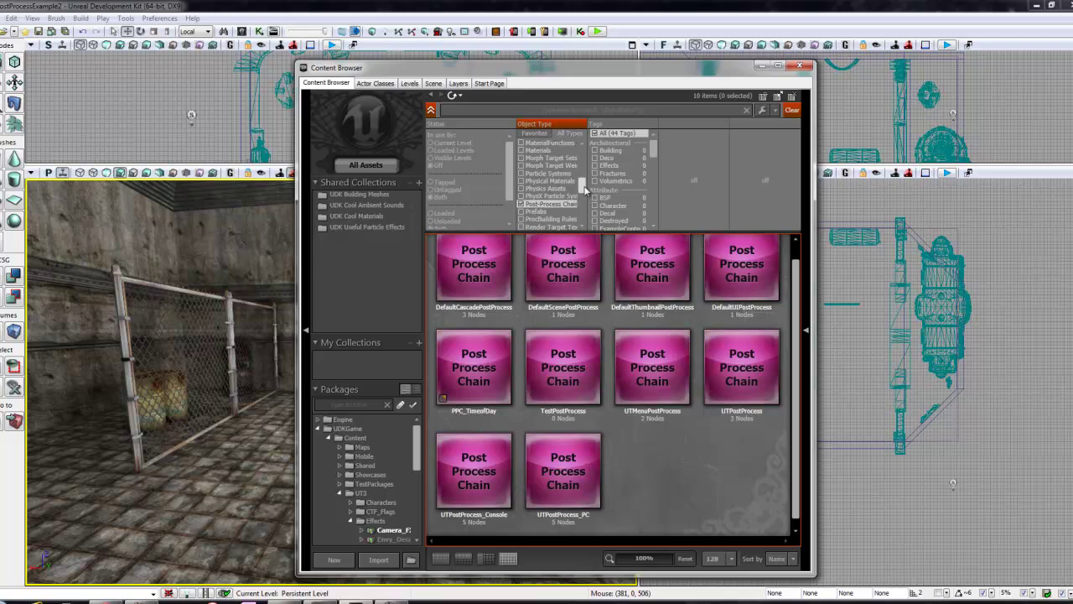
Open the UTPostProcess_PC chain and line up SceneRenderTarget and the first two MaterialEffect nodes in one row with the others
left_click_drag(584, 186, 584, 189)
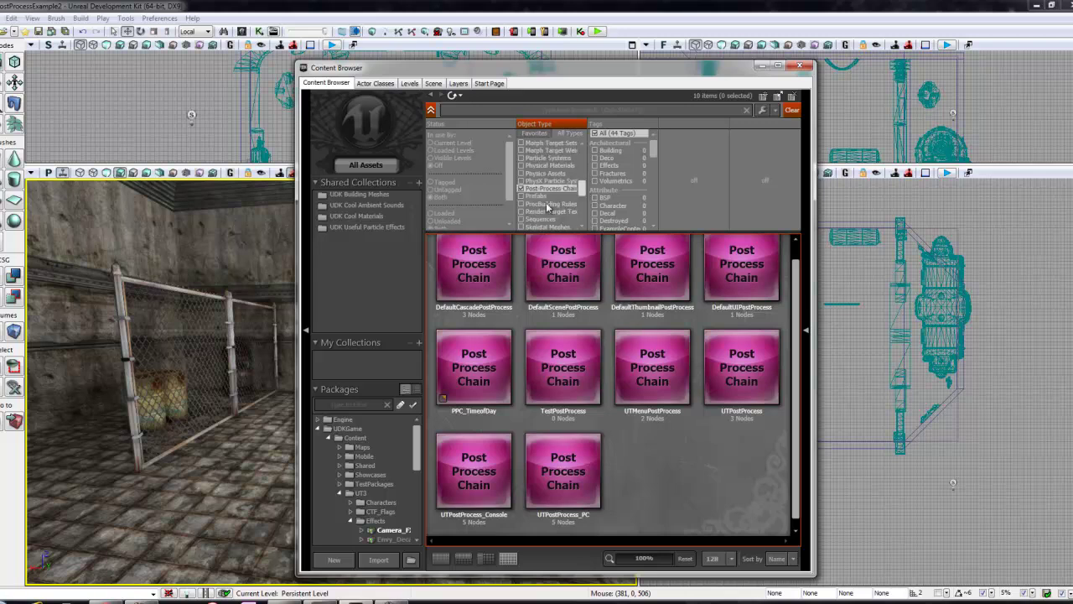
double_click(540, 497)
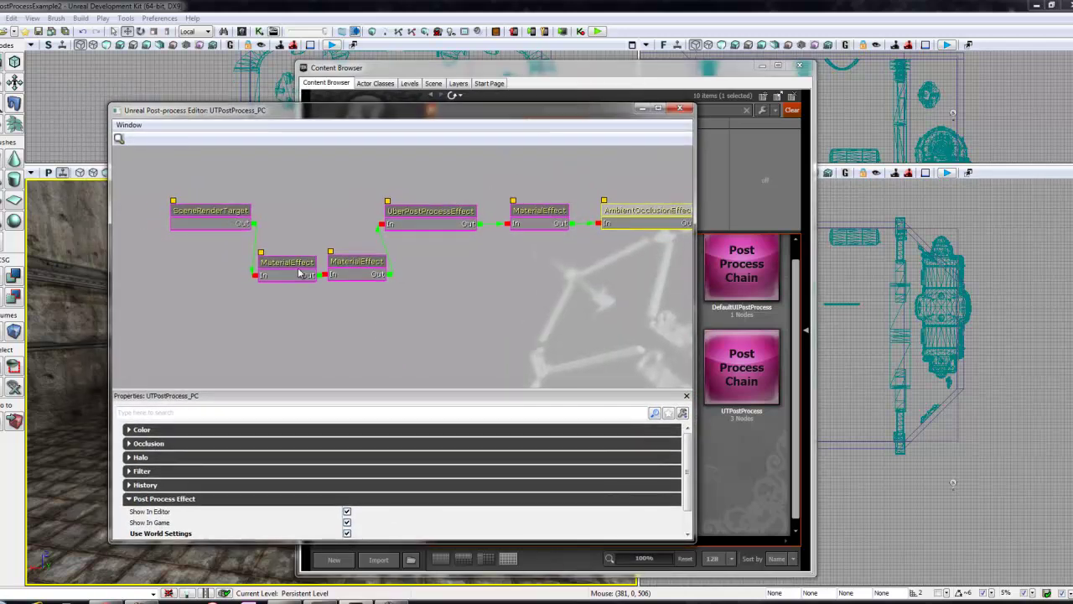
left_click_drag(204, 215, 170, 265)
left_click(346, 268, "ctrl")
left_click(299, 272, "ctrl")
left_click_drag(300, 272, 281, 225)
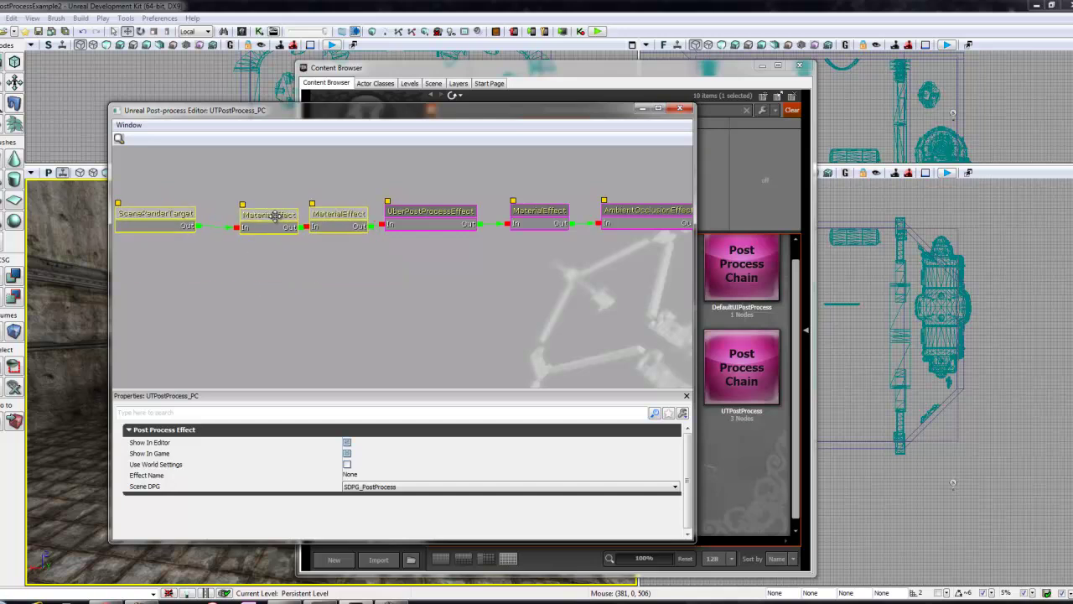
Maximize the post-process editor, select all six nodes of the chain and move them together further into the graph area
double_click(421, 110)
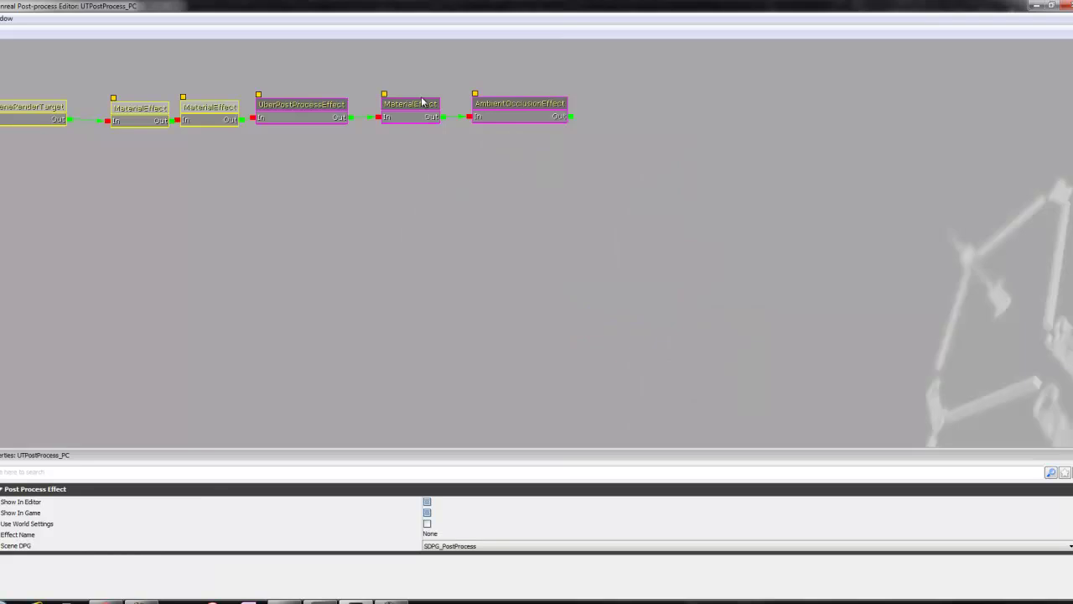
left_click(534, 109)
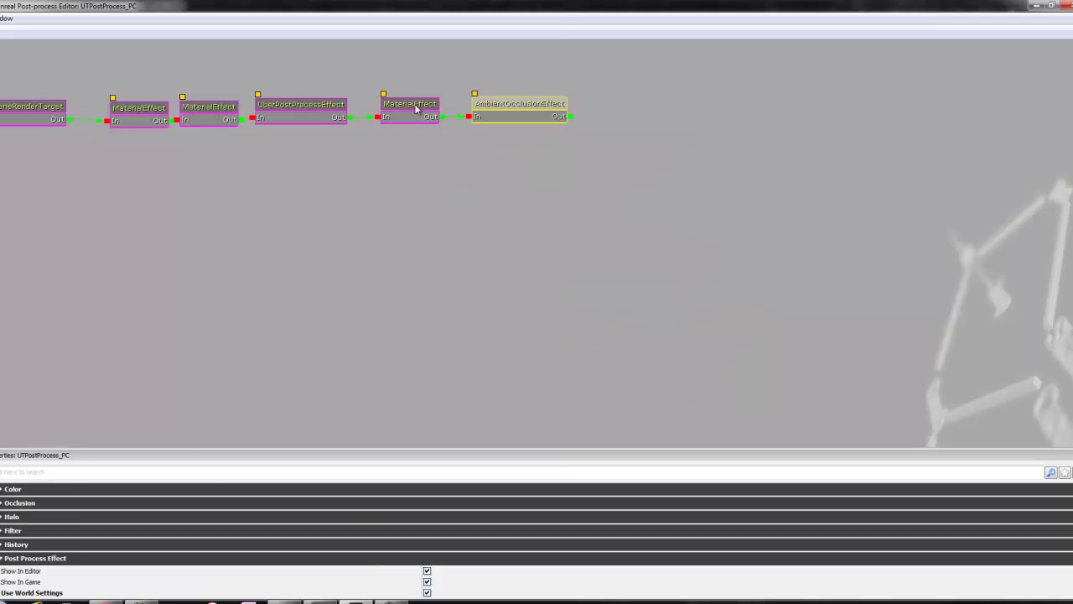
left_click(416, 106, "ctrl")
left_click(303, 107, "ctrl")
left_click(244, 90, "ctrl")
left_click(174, 89, "ctrl")
left_click(32, 87, "ctrl")
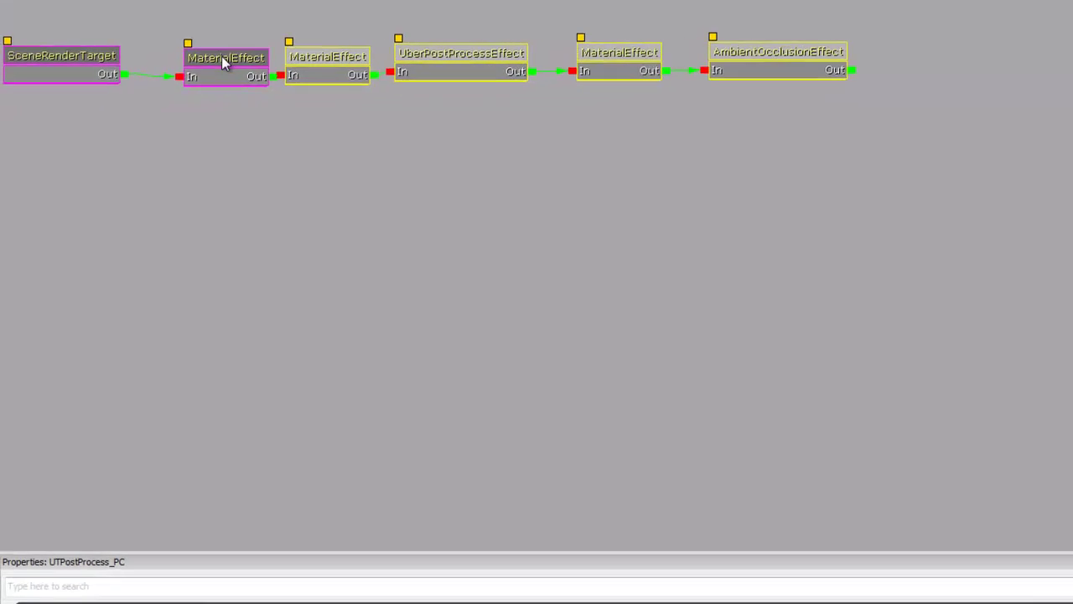
left_click_drag(66, 54, 440, 204)
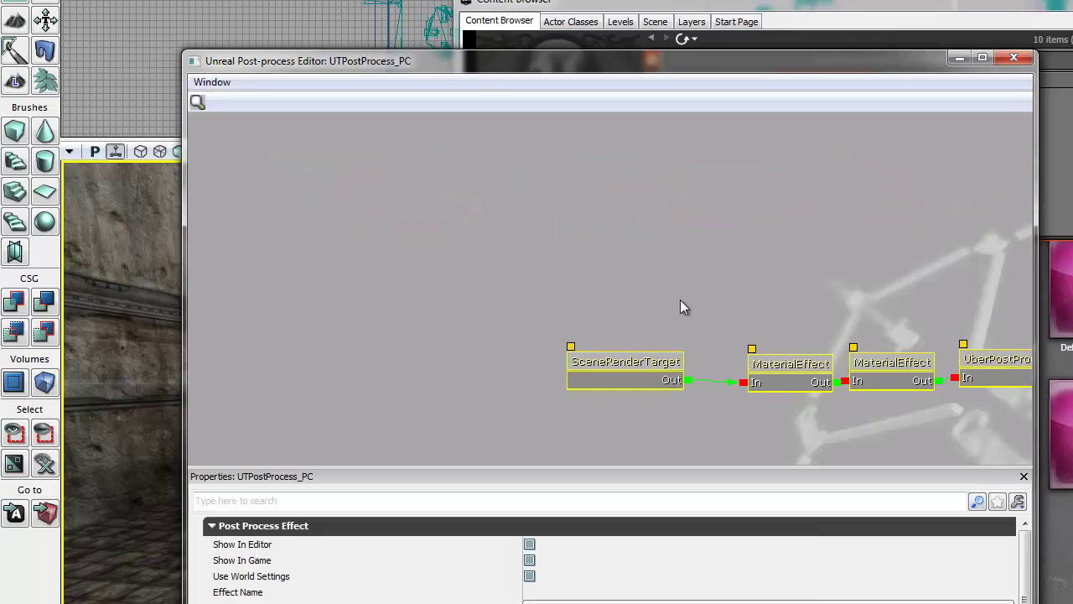
left_click_drag(637, 354, 316, 274)
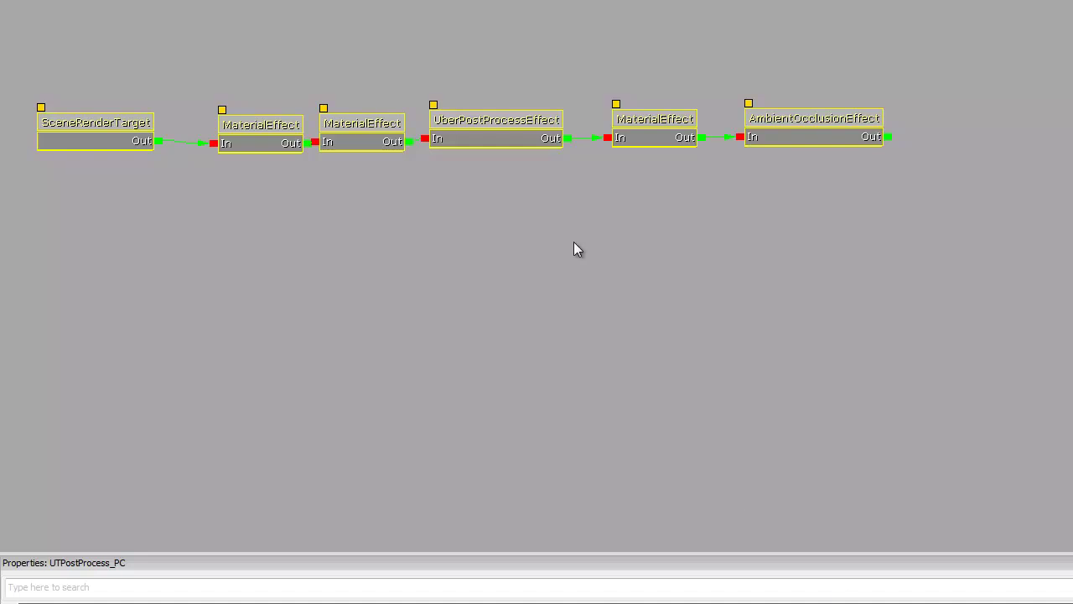
Deselect the nodes and check the list of effects that can be added to the chain, without adding one
left_click(523, 132)
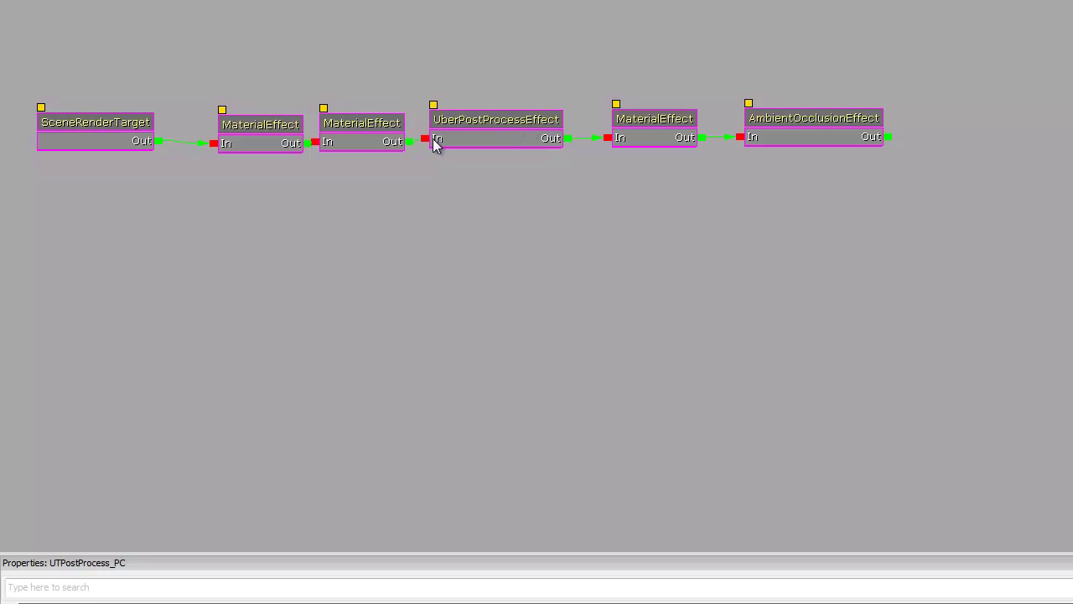
right_click(495, 287)
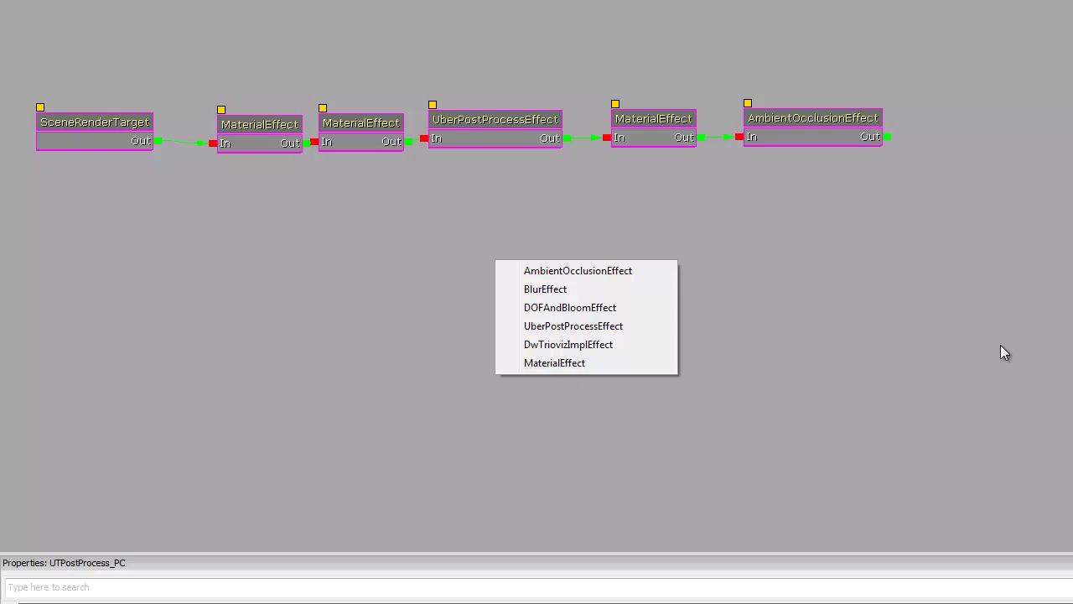
left_click(973, 310)
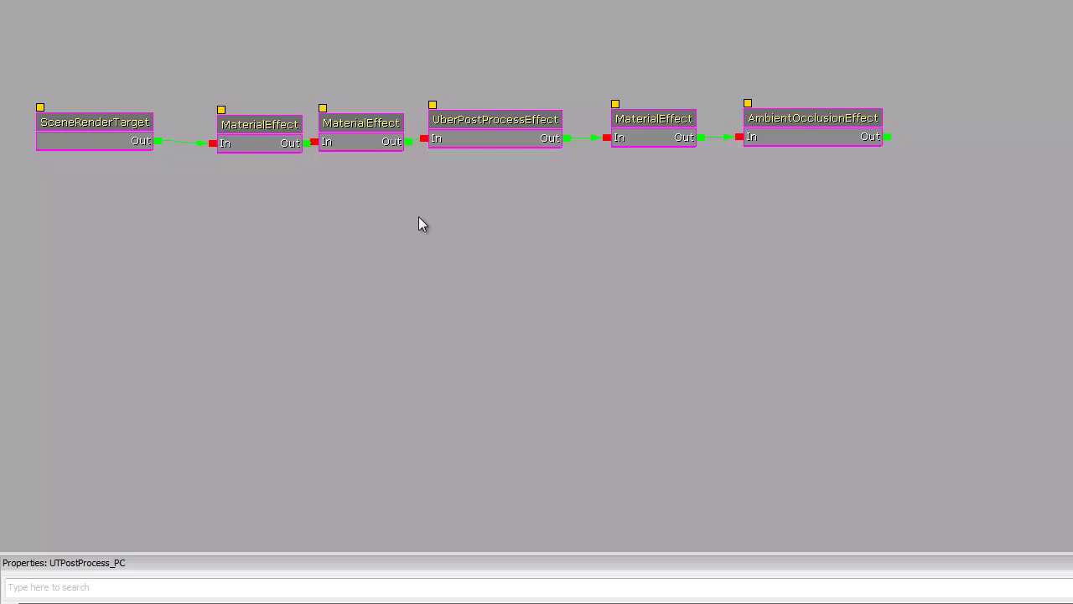
Select the UberPostProcessEffect node and examine its Post Process Effect properties, including Use World Settings
left_click(526, 121)
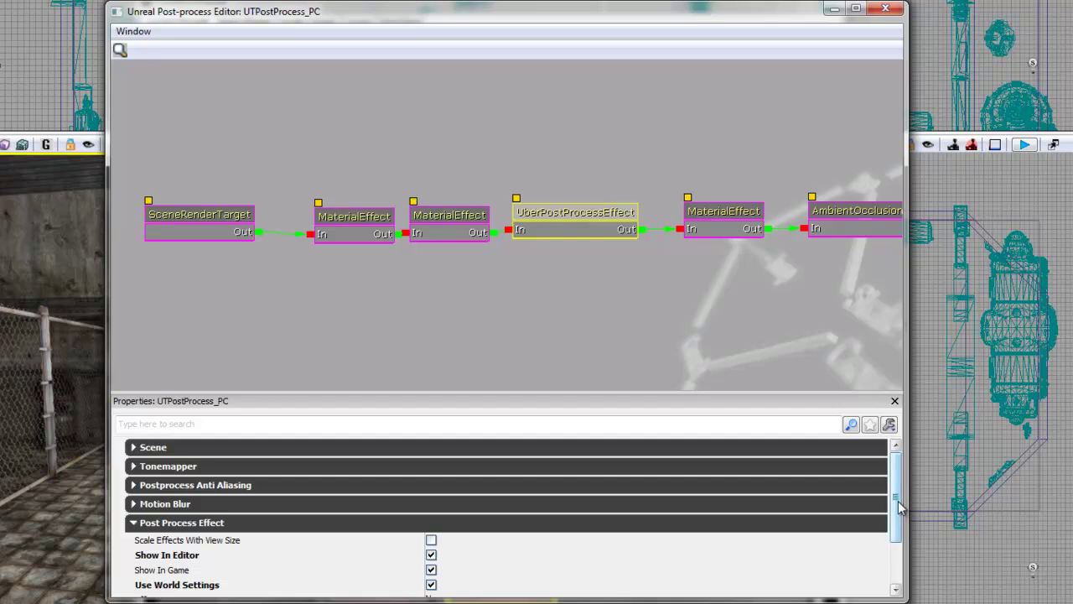
scroll(899, 505, "down", 1)
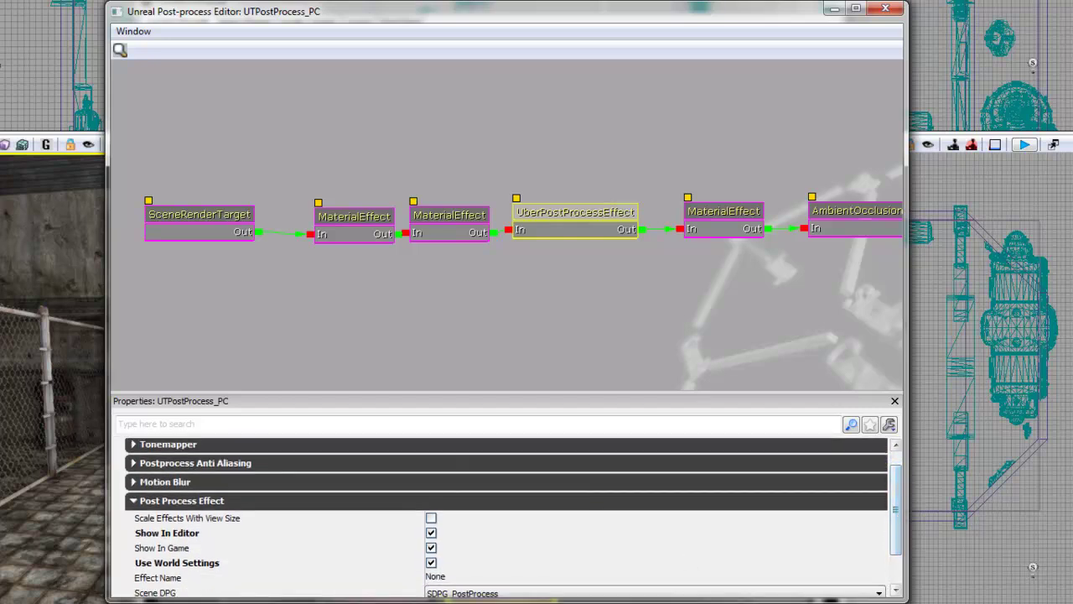
scroll(472, 544, "down", 1)
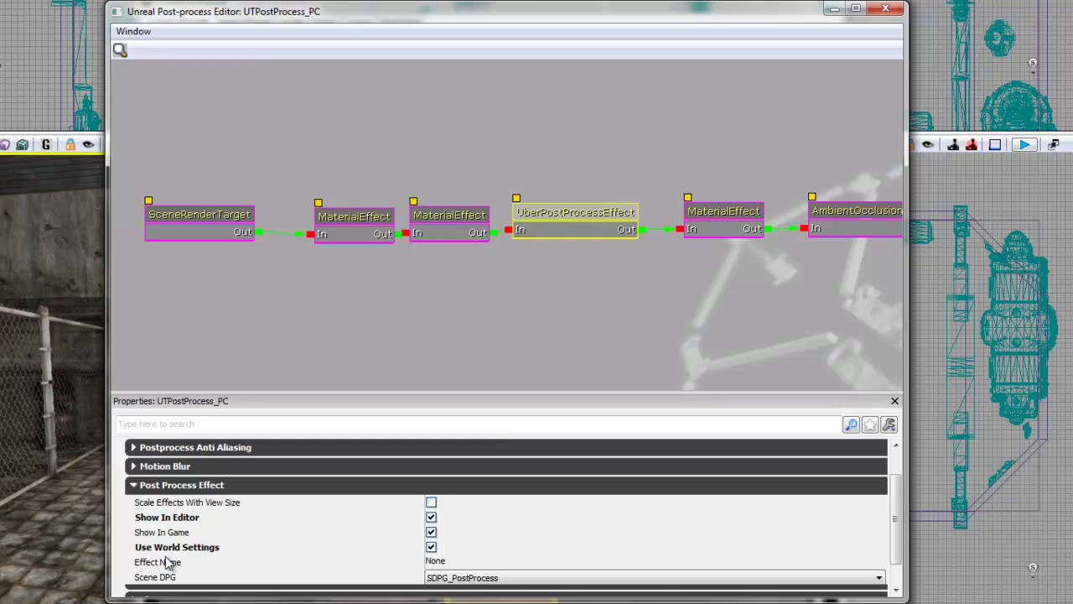
left_click_drag(613, 239, 602, 192)
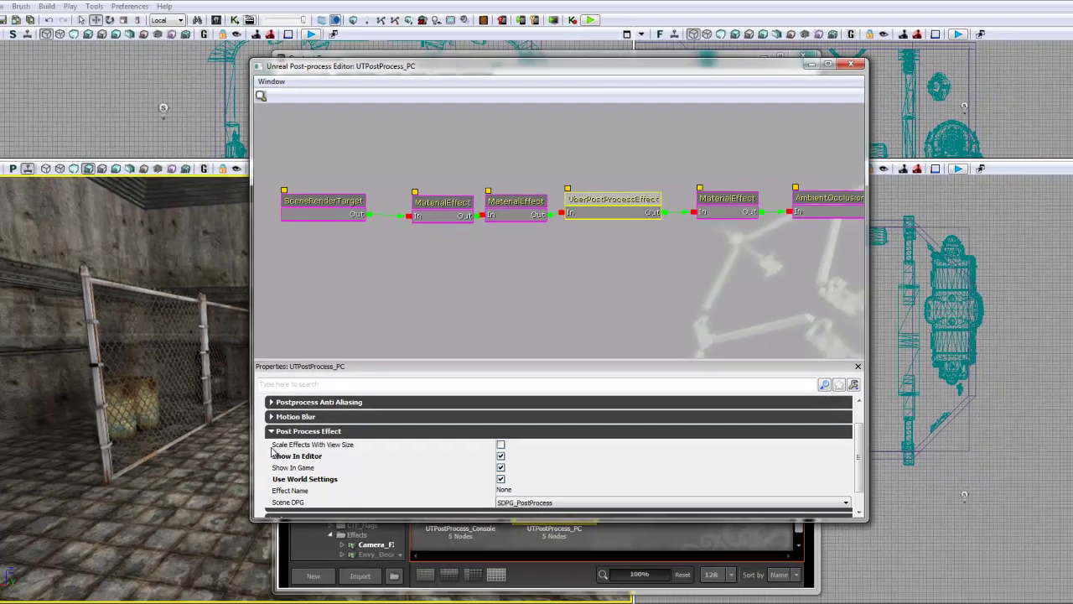
Close the post-process editor and the Content Browser
right_click_drag(107, 536, 72, 563)
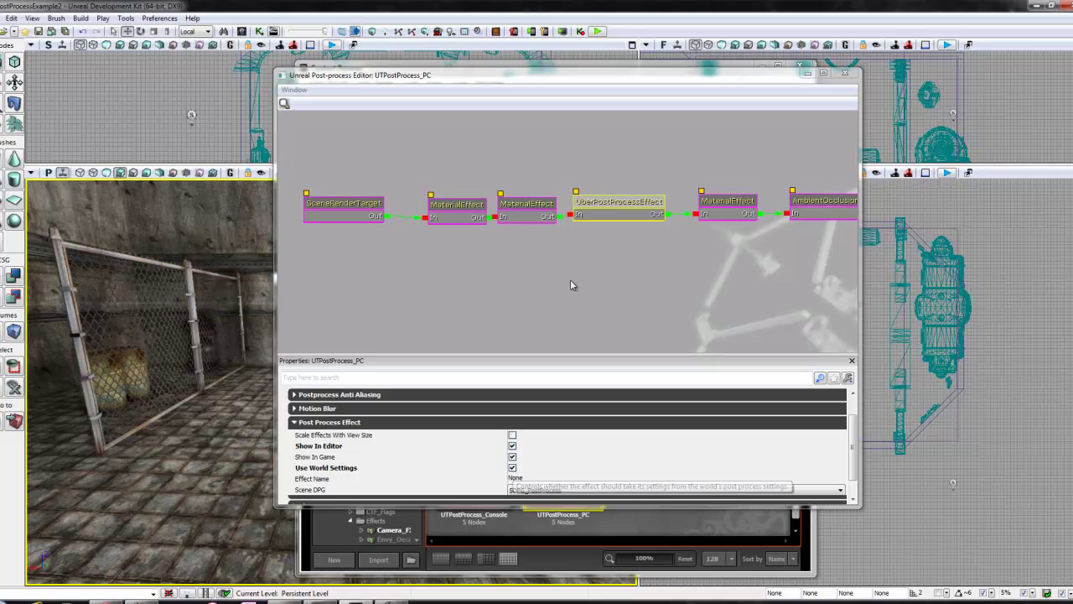
left_click(847, 73)
left_click(799, 66)
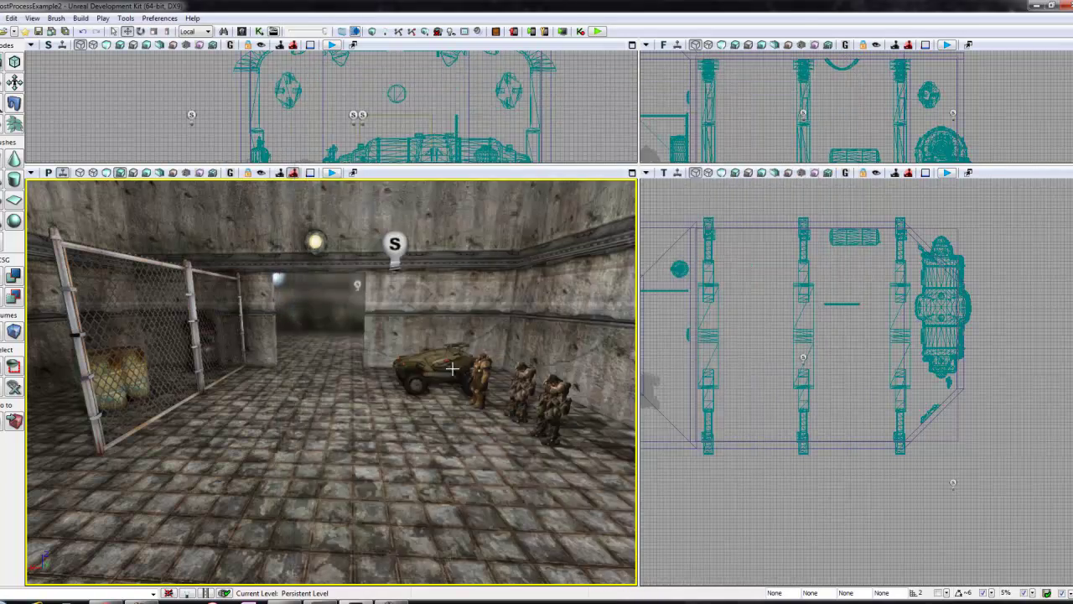
Open the World Properties and expand the Rendering category to show the Default Post Process Settings from the start
left_click(31, 17)
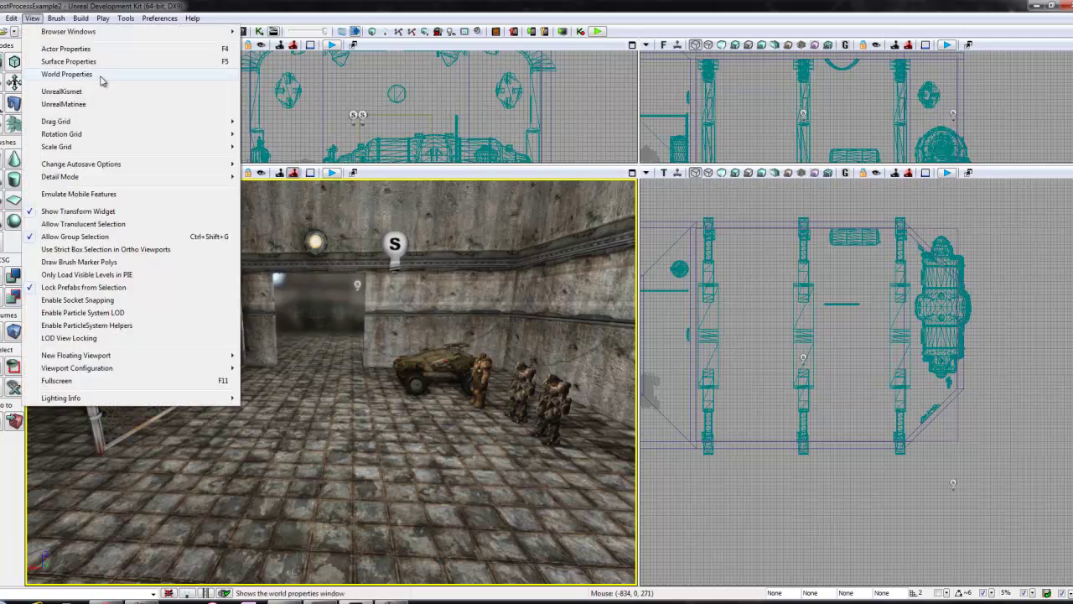
left_click(84, 73)
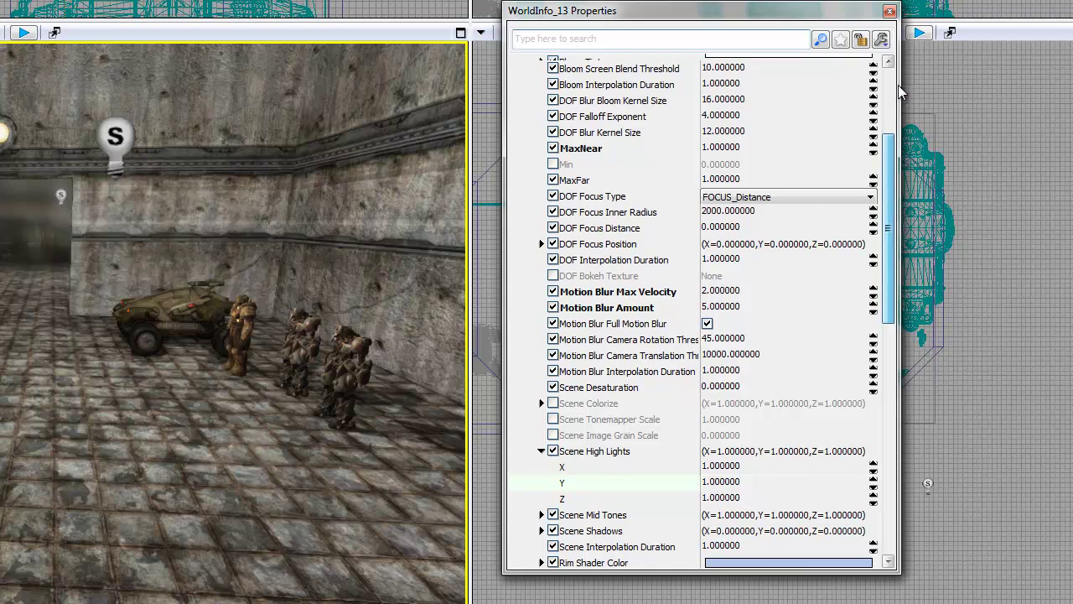
left_click(912, 172)
left_click(533, 65)
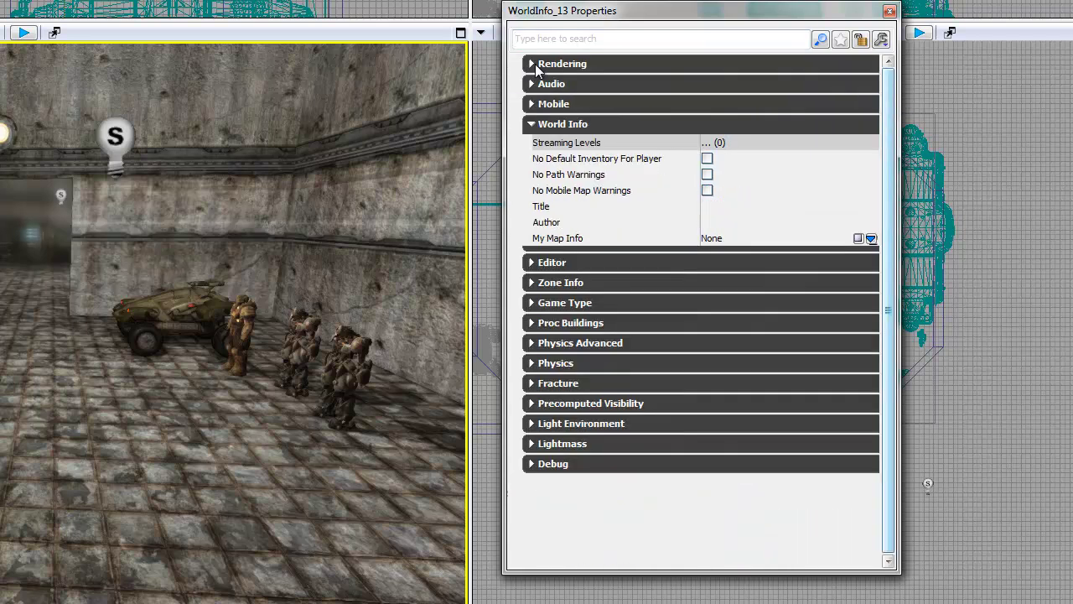
left_click(531, 65)
left_click_drag(887, 109, 918, 105)
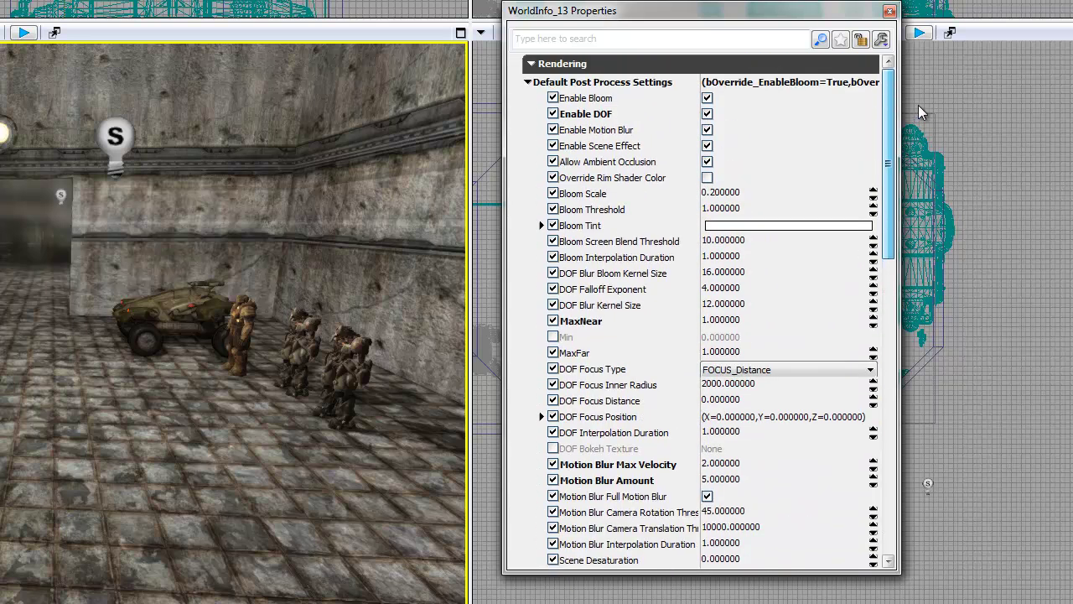
Turn Enable DOF off and on again in the Default Post Process Settings to compare the distant doorway with and without depth of field
left_click_drag(112, 447, 217, 365)
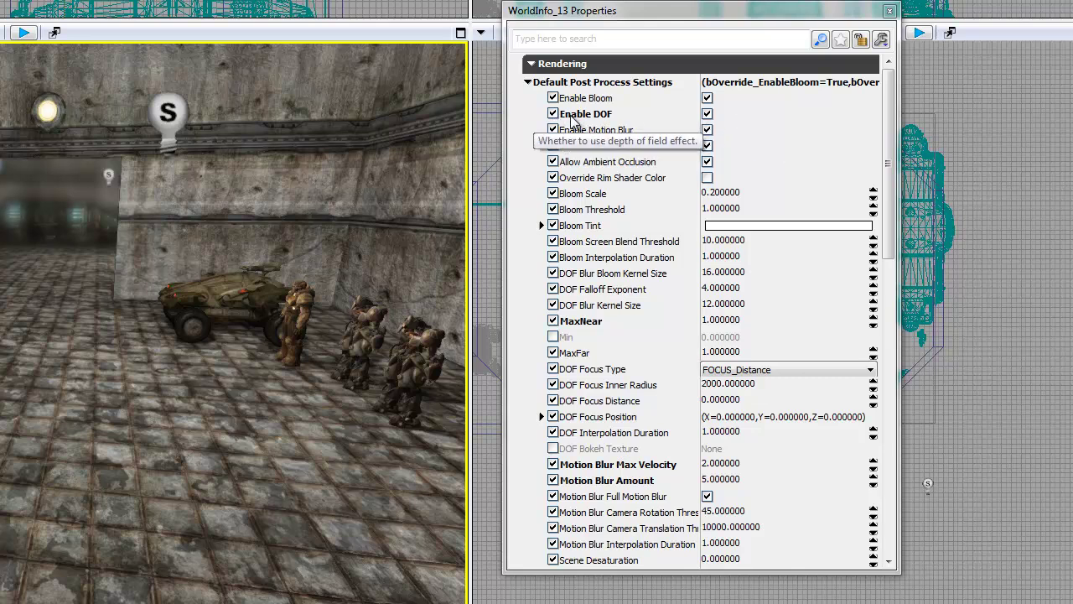
left_click(707, 114)
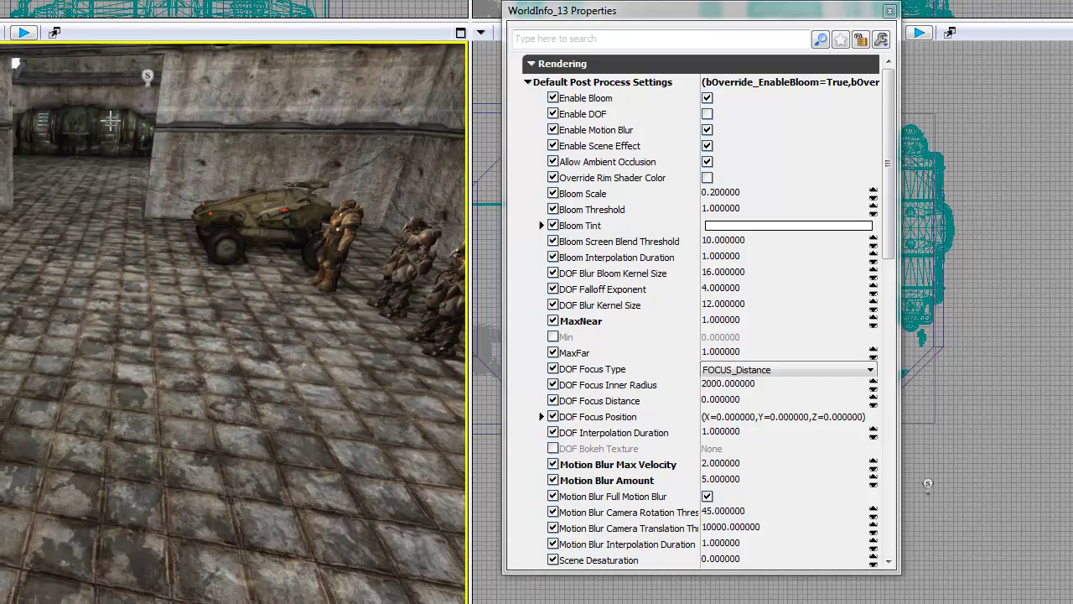
left_click_drag(110, 117, 153, 195)
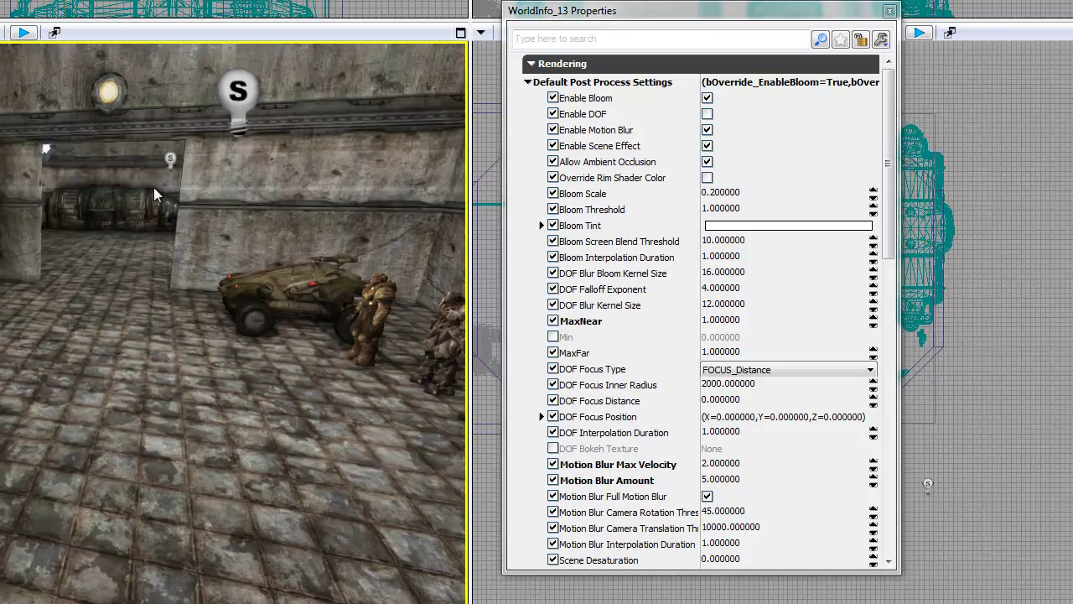
left_click(706, 114)
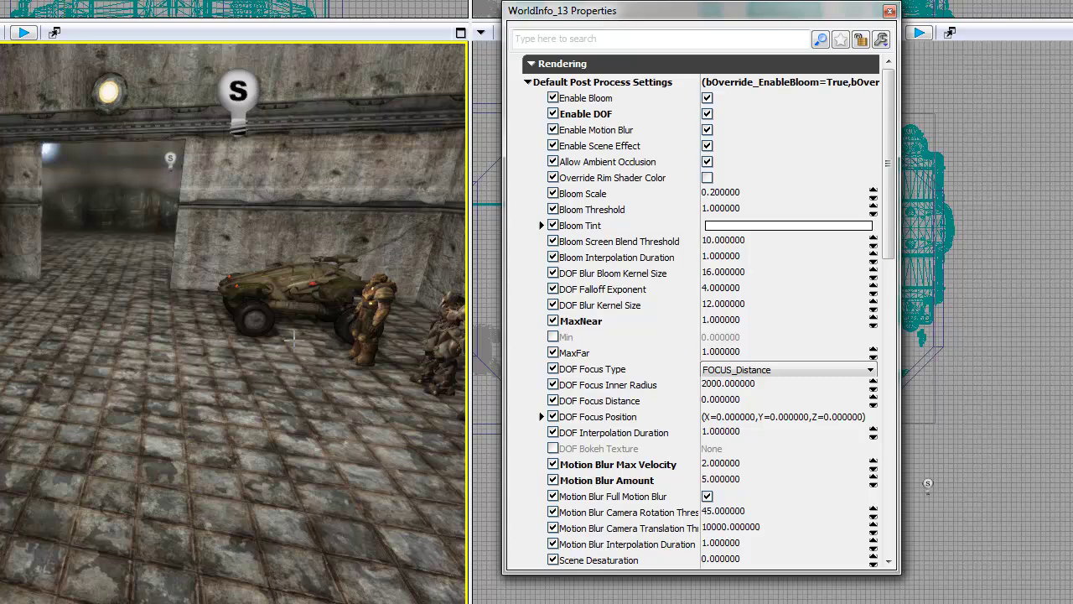
Set the DOF Focus Inner Radius to 1000 in the Default Post Process Settings
left_click_drag(890, 188, 902, 221)
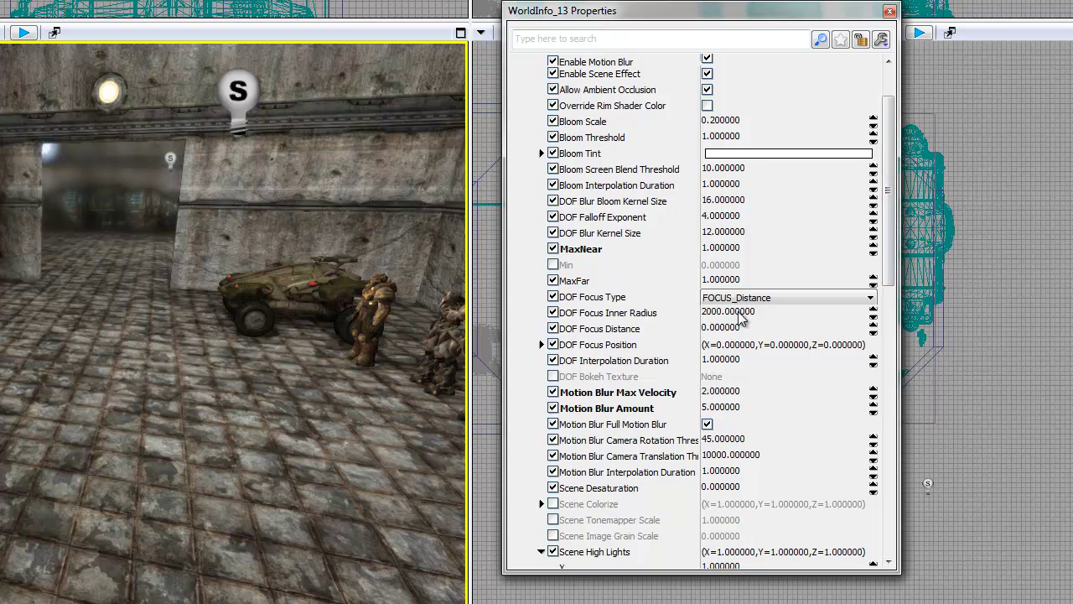
right_click_drag(121, 399, 115, 432)
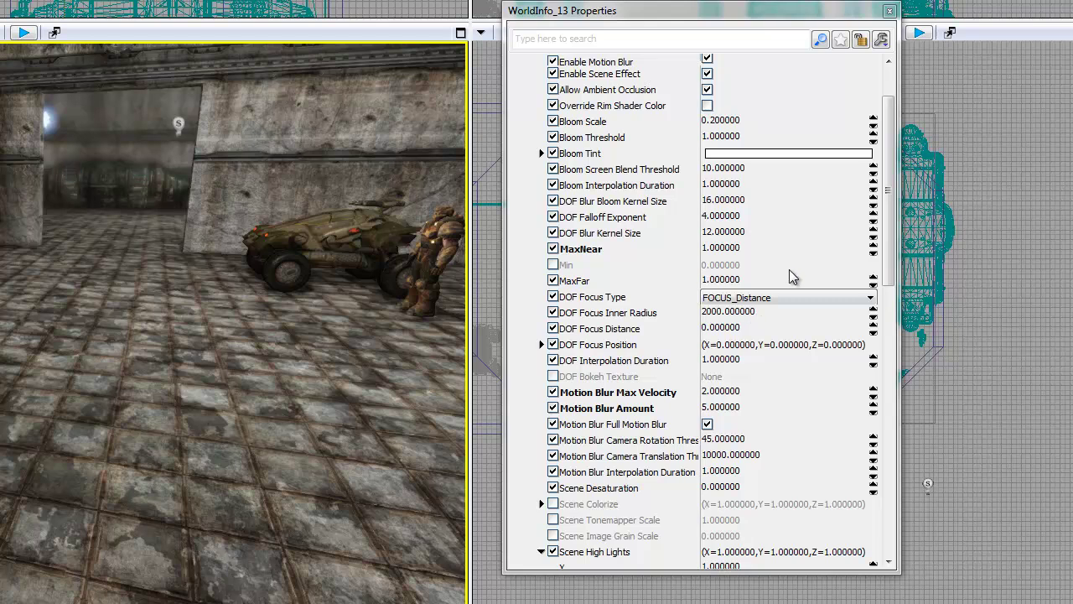
left_click(789, 310)
type("1000")
key("Return")
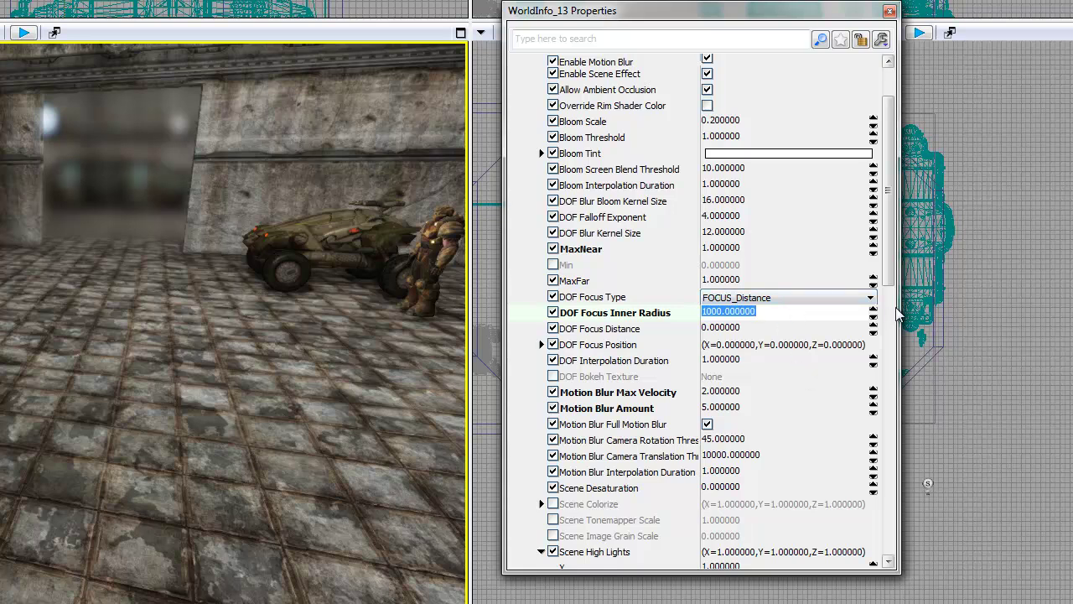
mouse_move(894, 284)
left_mouse_down()
mouse_move(895, 300)
mouse_move(895, 270)
left_mouse_up()
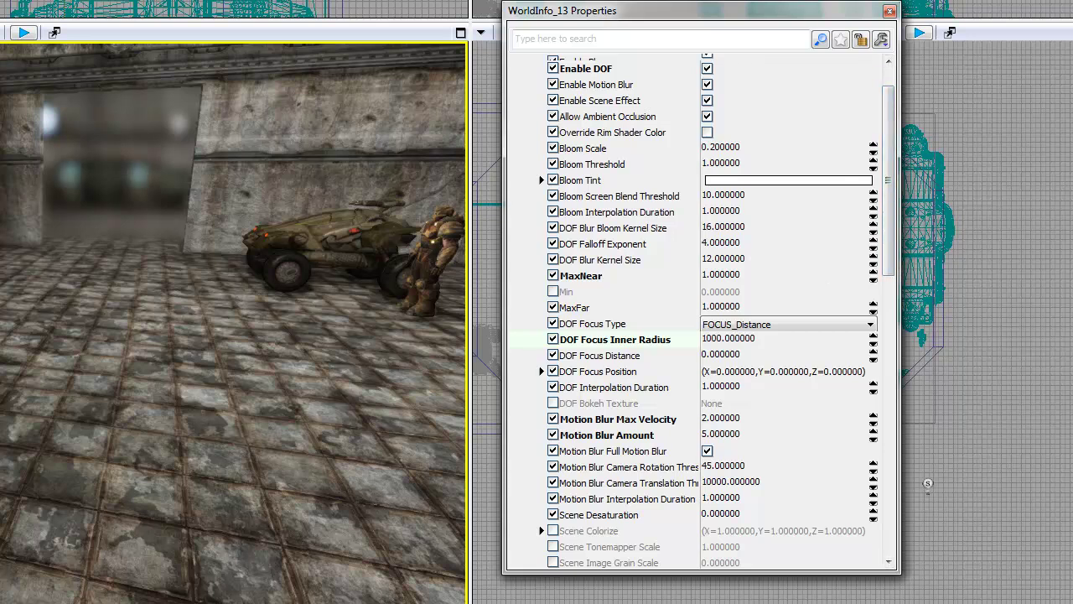
Play the level from the floor near the vehicle and robots, examine the motion blur while moving, and end the preview
left_click_drag(76, 375, 119, 373)
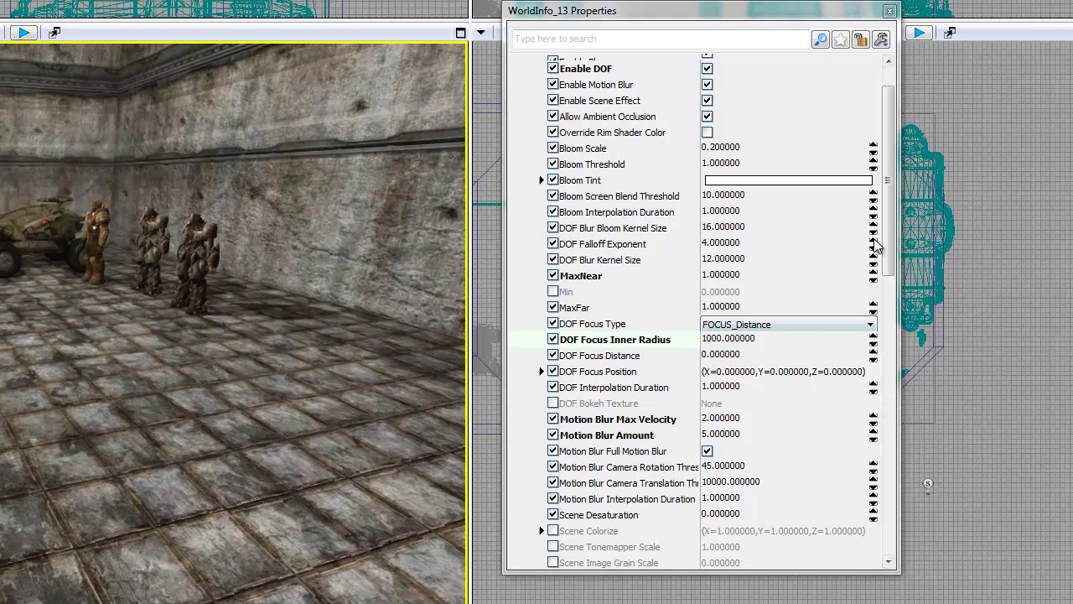
left_click_drag(887, 237, 887, 262)
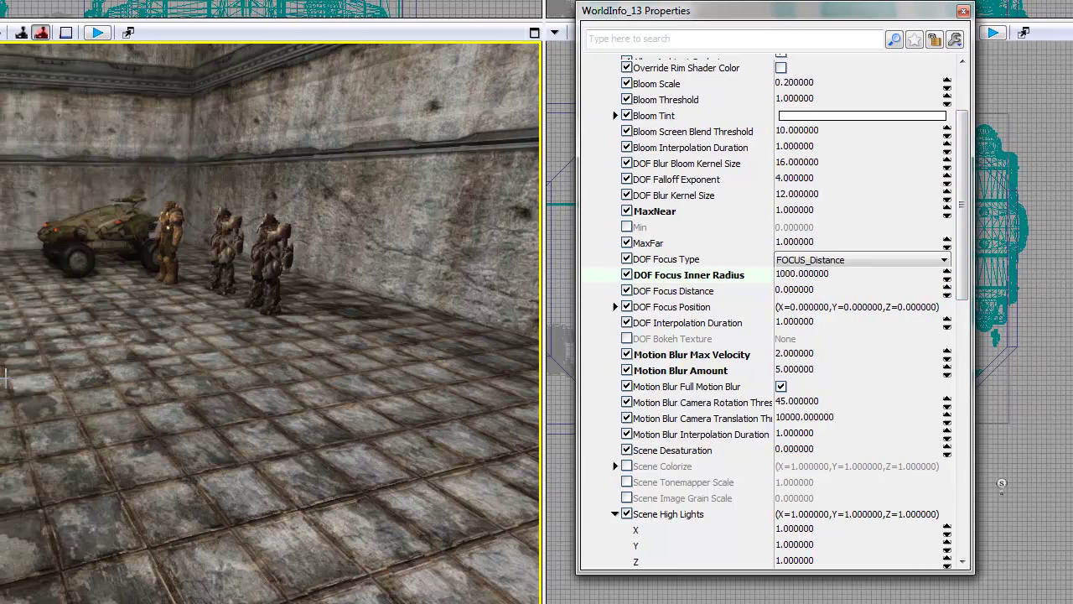
right_click(66, 372)
left_click(56, 350)
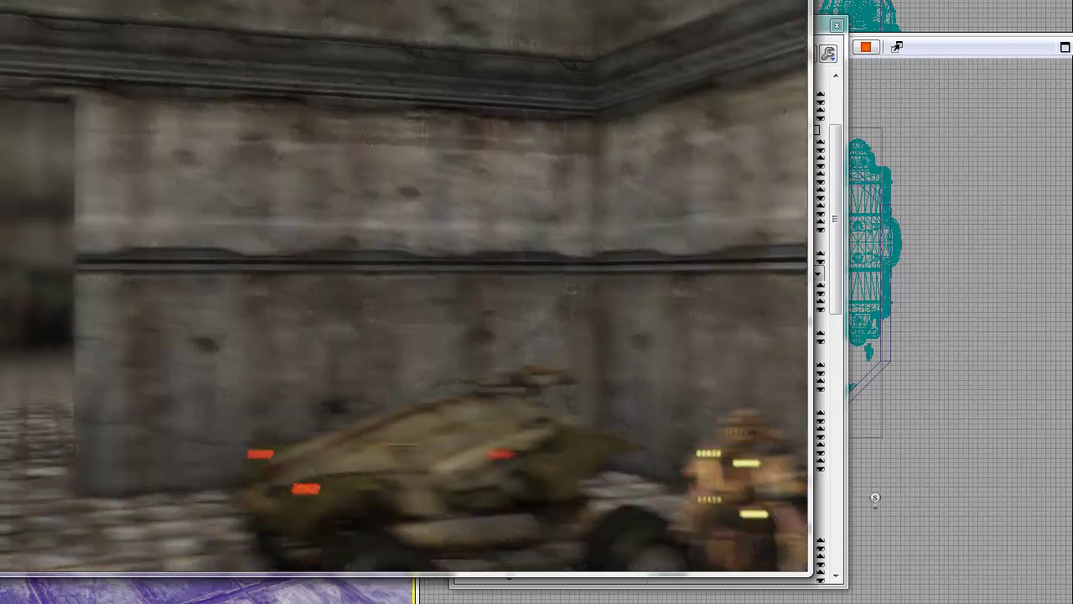
key("s")
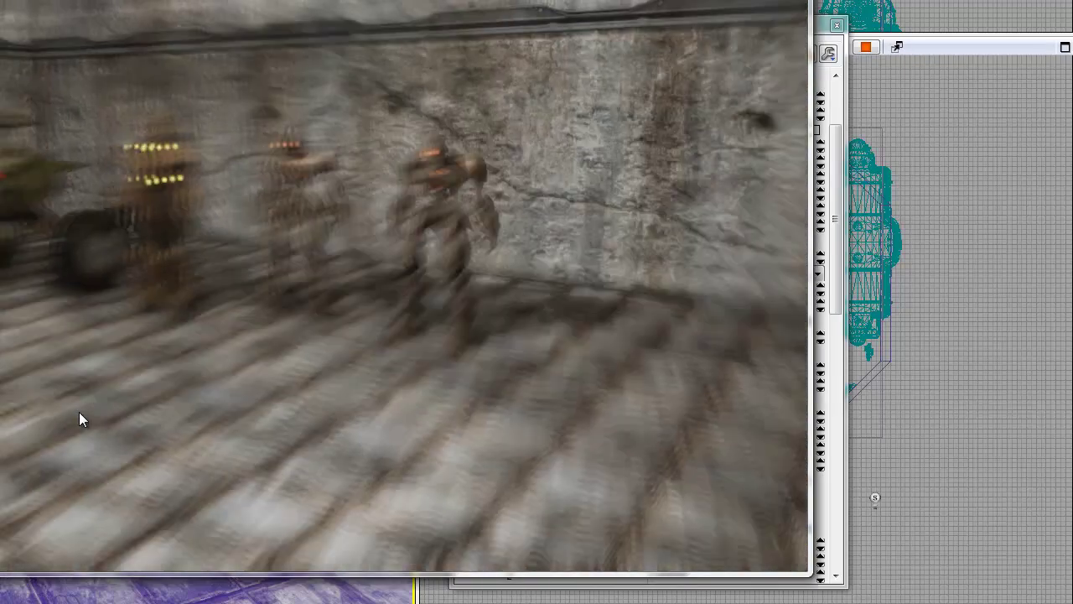
key("Escape")
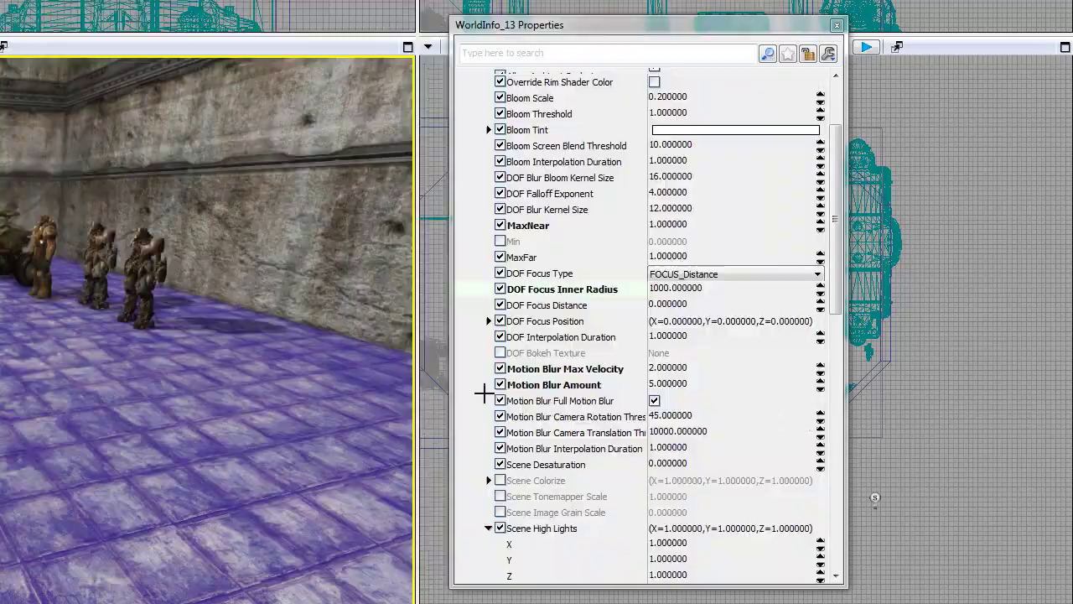
Disable the Motion Blur Max Velocity and Motion Blur Amount overrides and play the level to examine movement without them
left_click(501, 369)
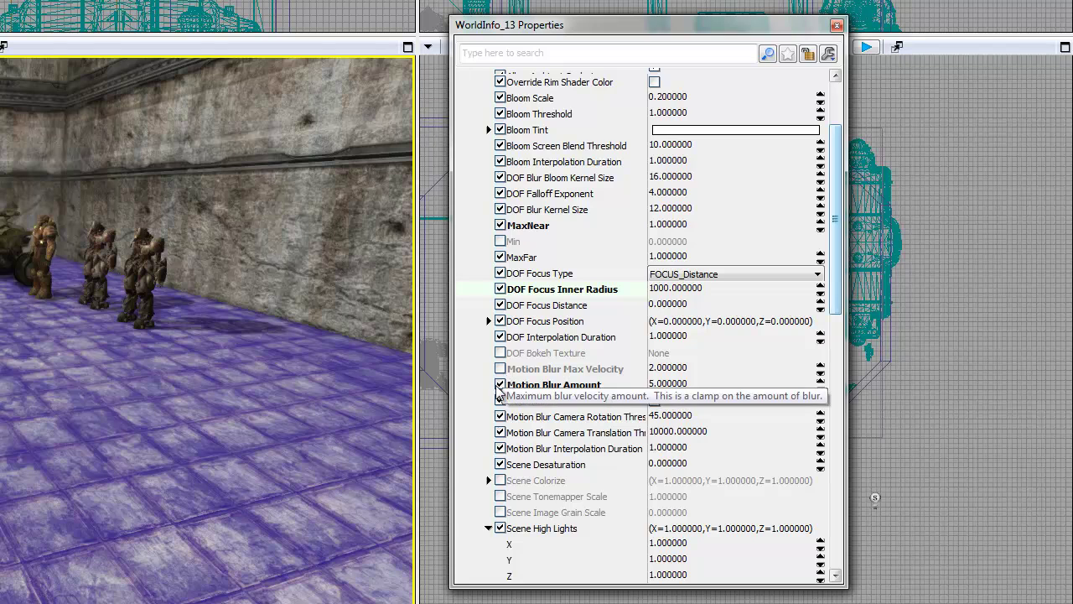
left_click(501, 384)
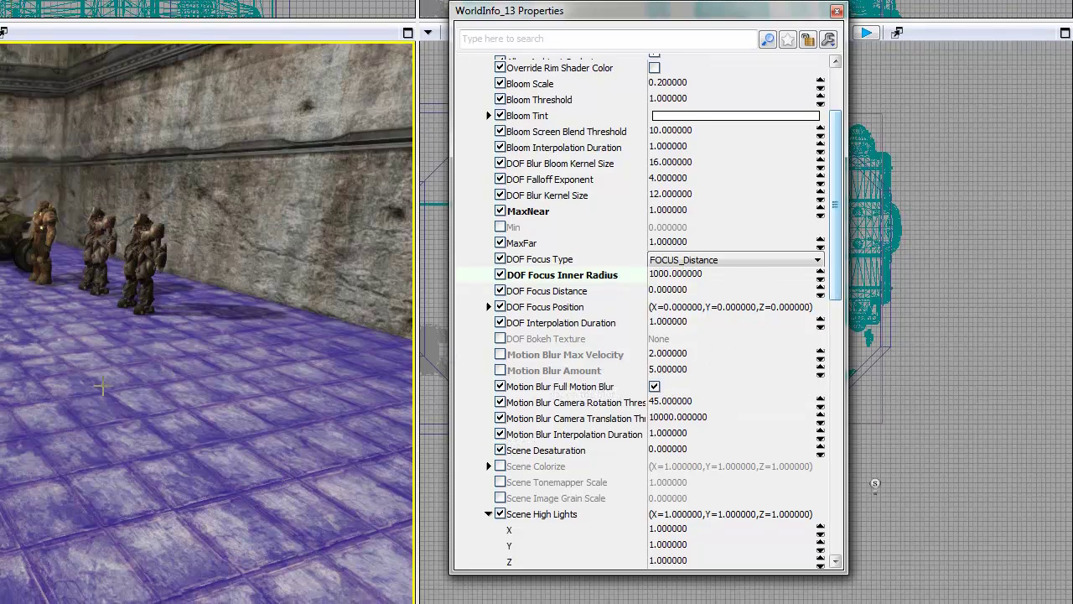
right_click(73, 384)
left_click(135, 361)
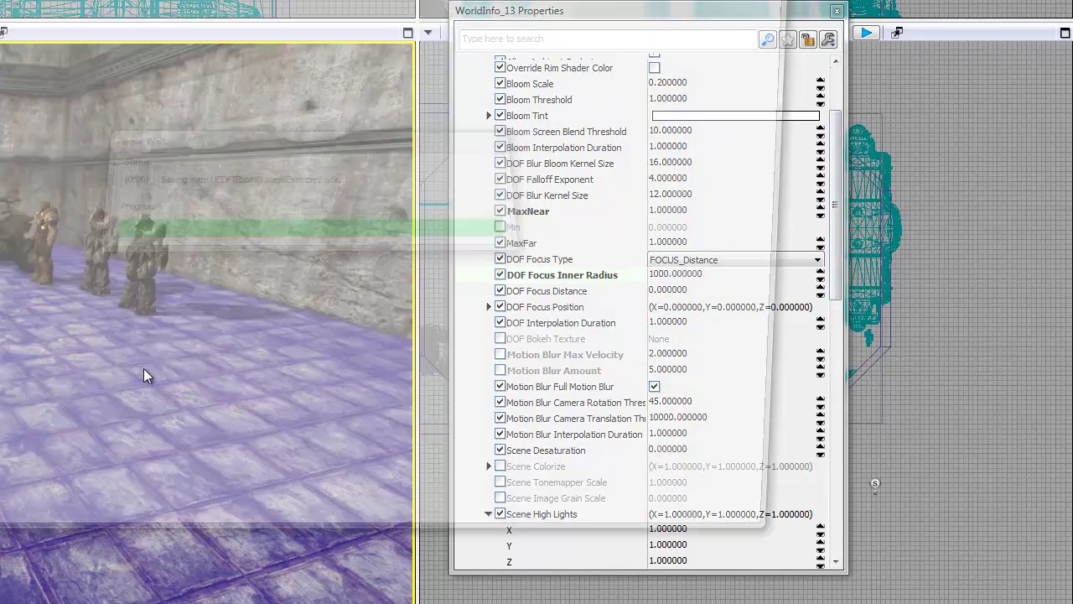
key("s")
key("w")
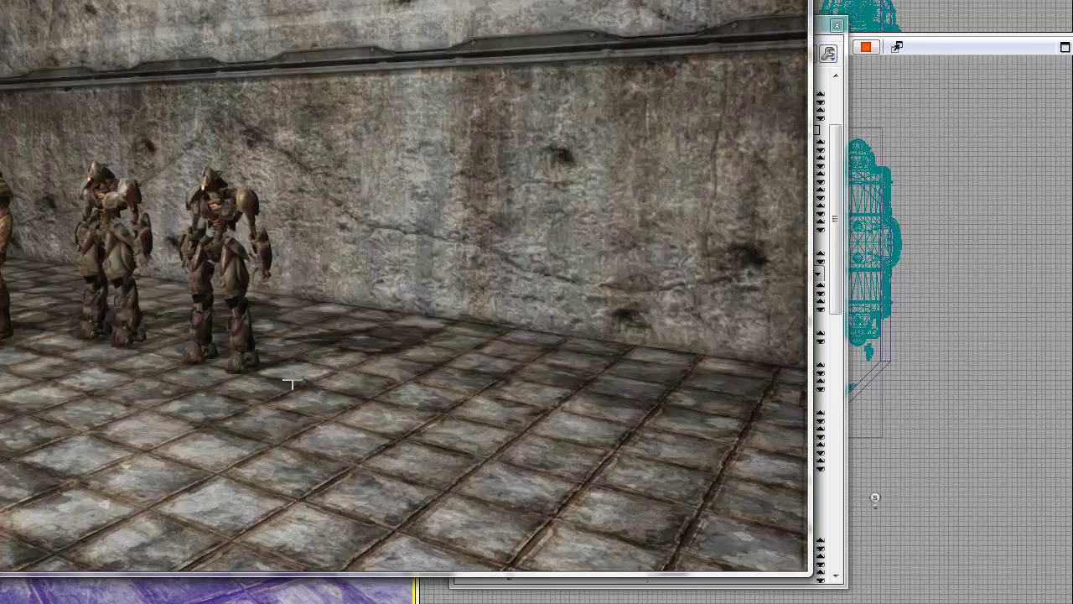
key("s")
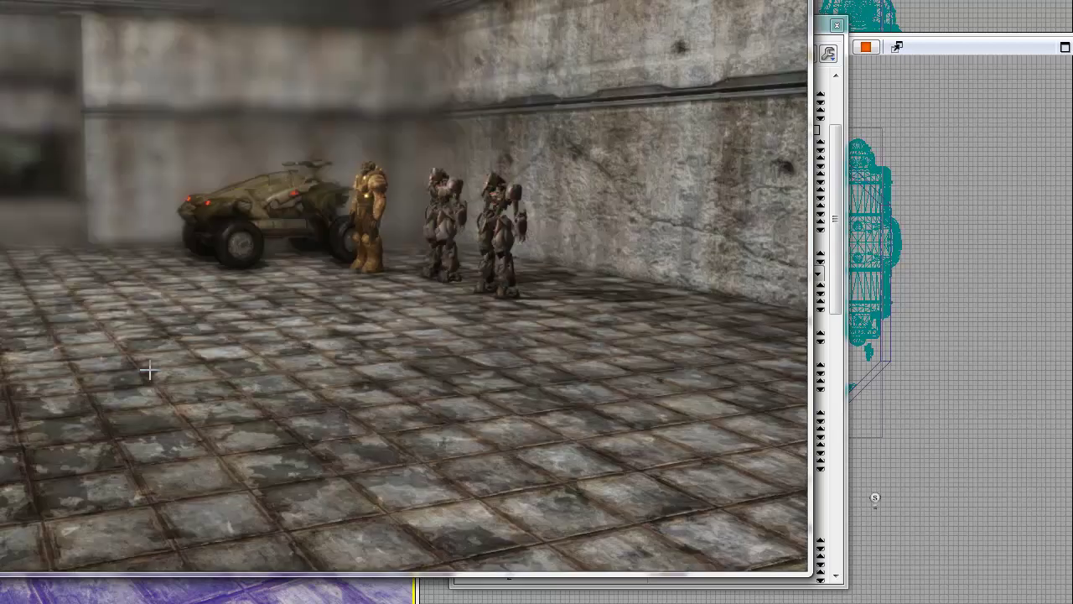
key("Escape")
Re-enable the Motion Blur Amount and Motion Blur Max Velocity overrides and set Motion Blur Max Velocity to 1
left_click(500, 384)
left_click(499, 368)
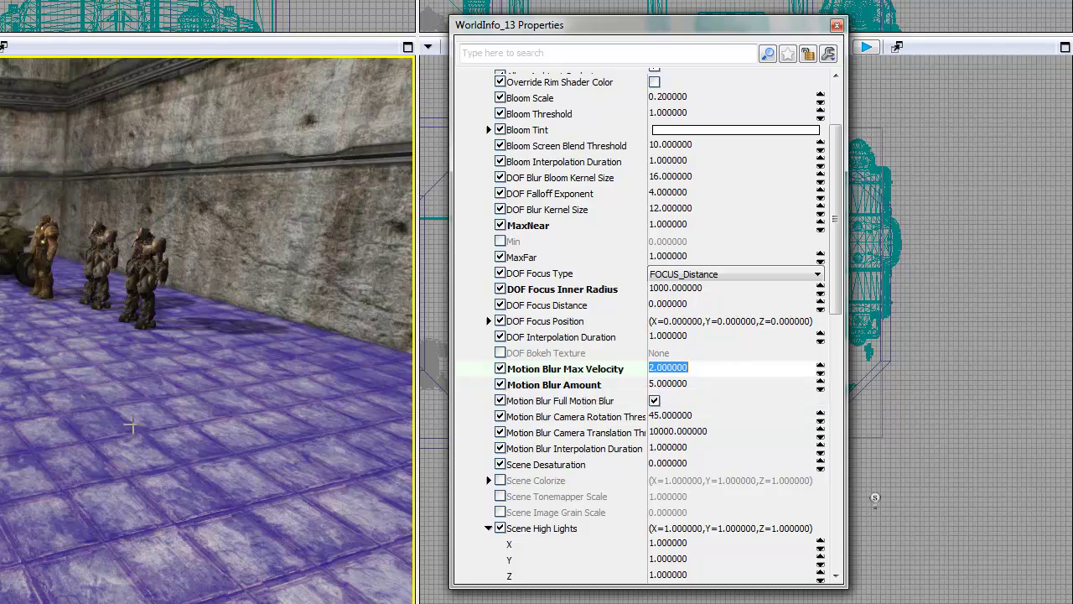
key("ctrl+a")
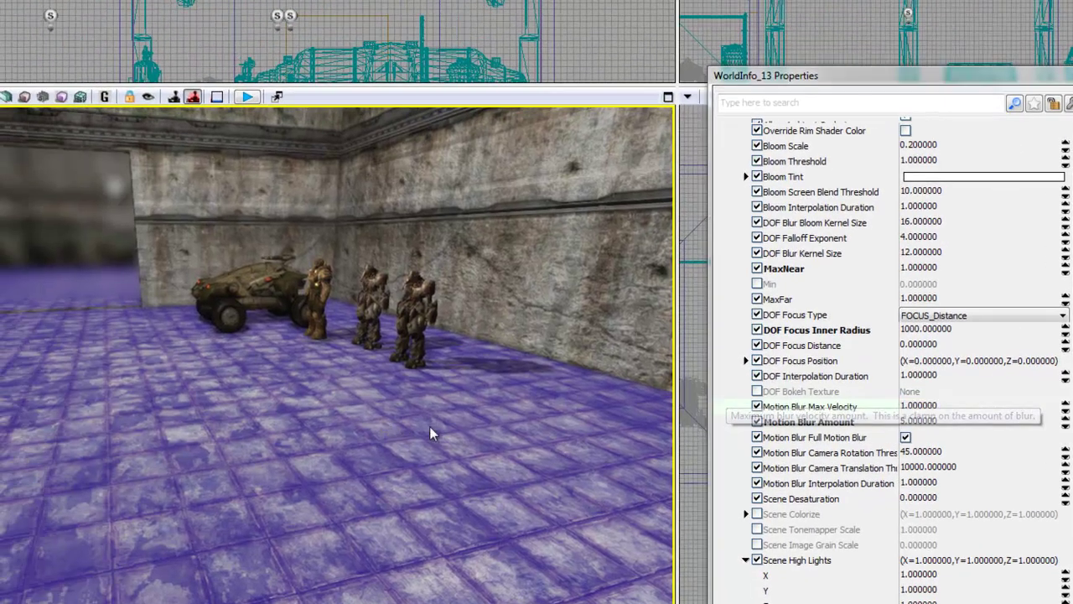
Play the level from the floor in front of the robots to examine the motion blur at the reduced max velocity
right_click(165, 397)
left_click(459, 401)
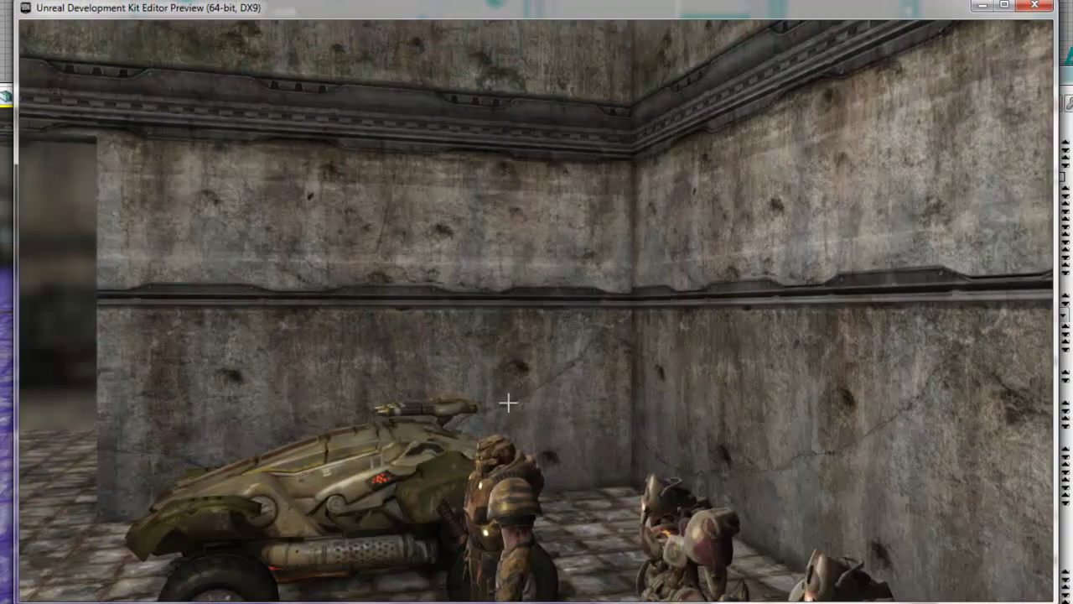
key("s")
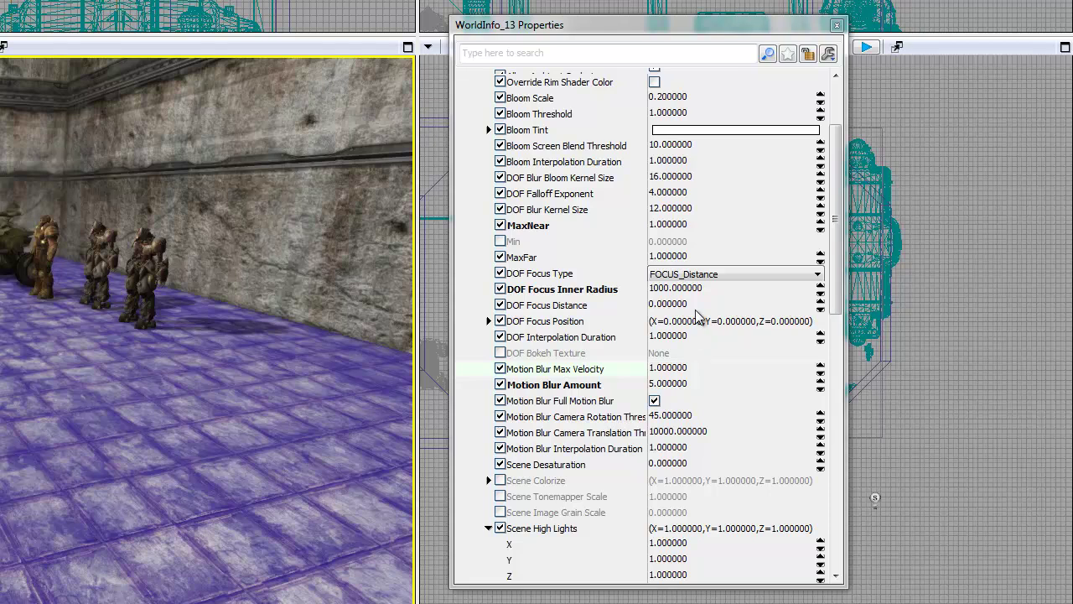
Set Motion Blur Amount to 10 and play the level to examine its effect on the blur
left_click(701, 383)
type("10")
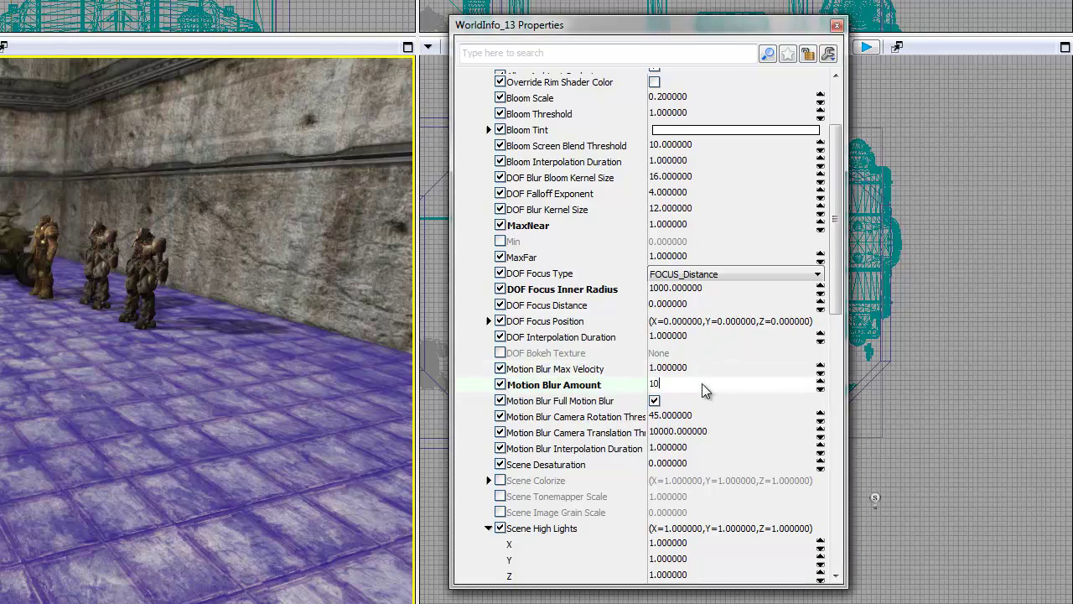
key("Return")
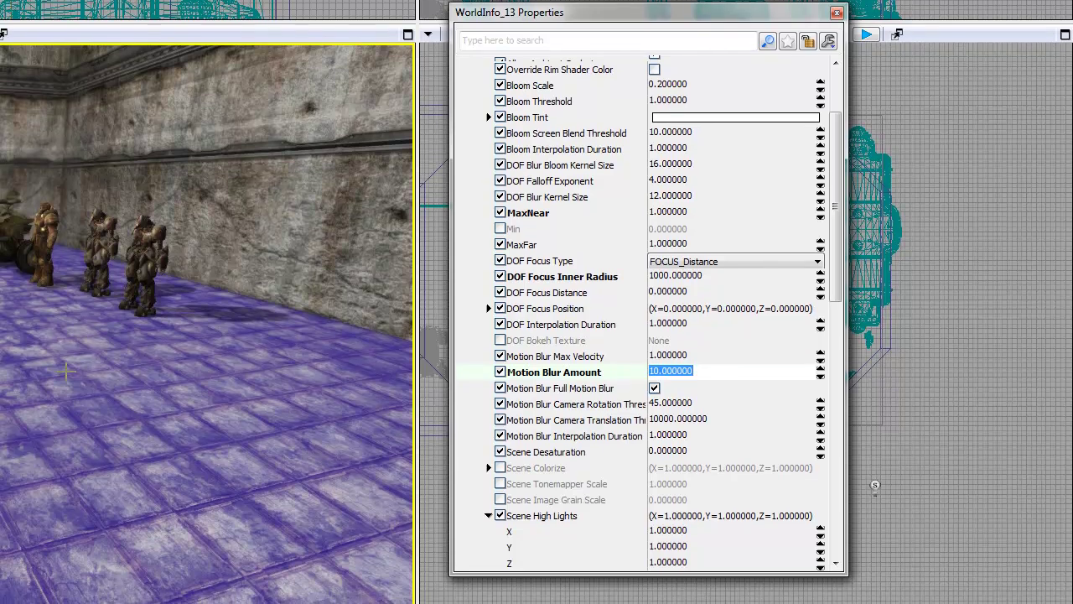
right_click(81, 372)
left_click(134, 340)
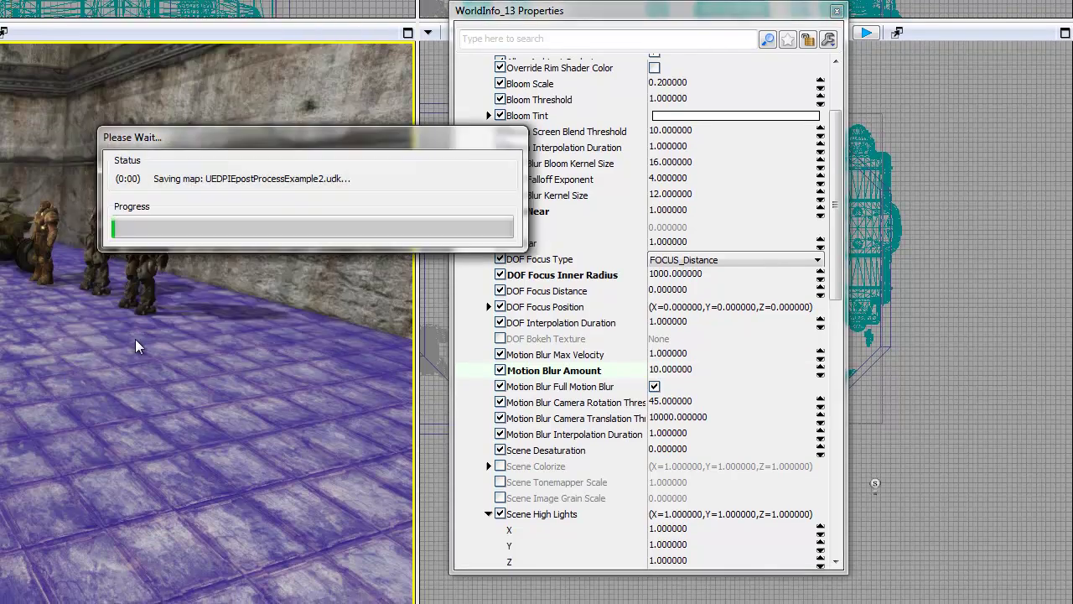
key("w")
key("s")
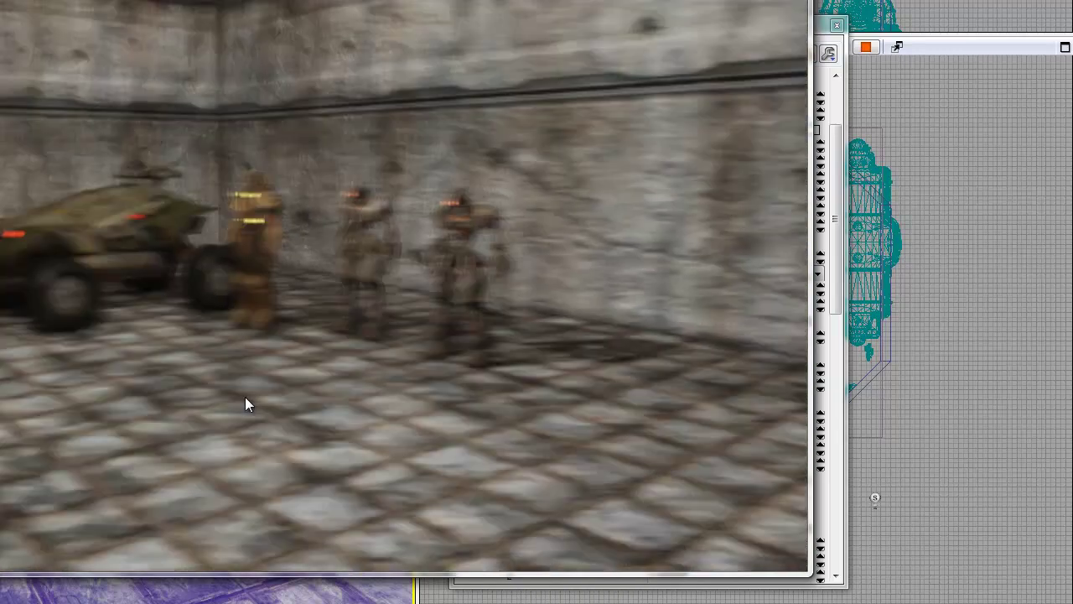
key("Escape")
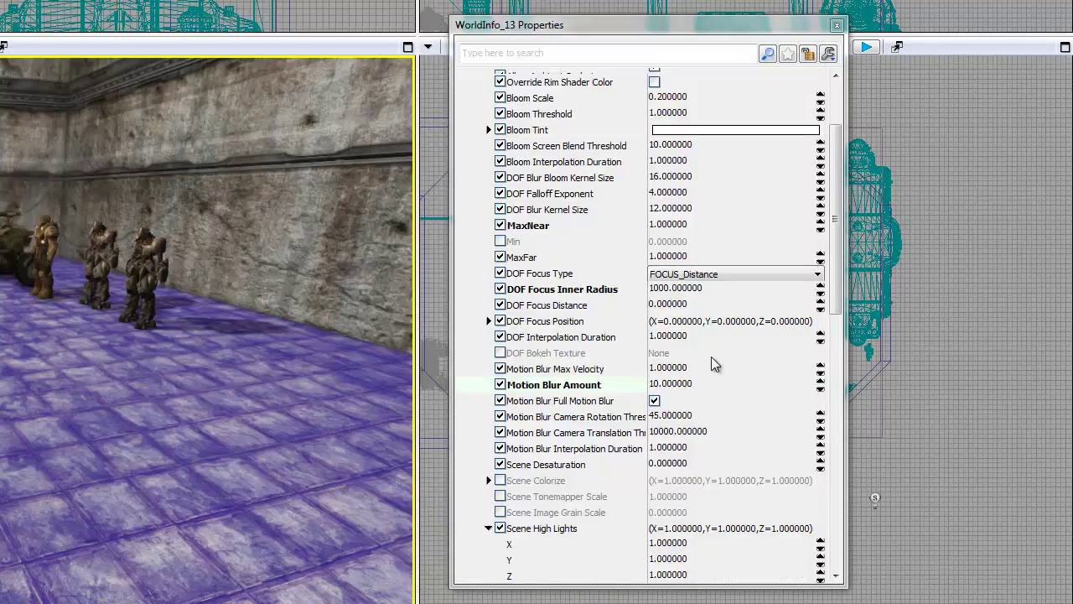
Set Motion Blur Max Velocity to 5
left_click(708, 368)
key("BackSpace")
type("2")
key("BackSpace")
type("20")
key("BackSpace")
key("BackSpace")
type("5")
key("Return")
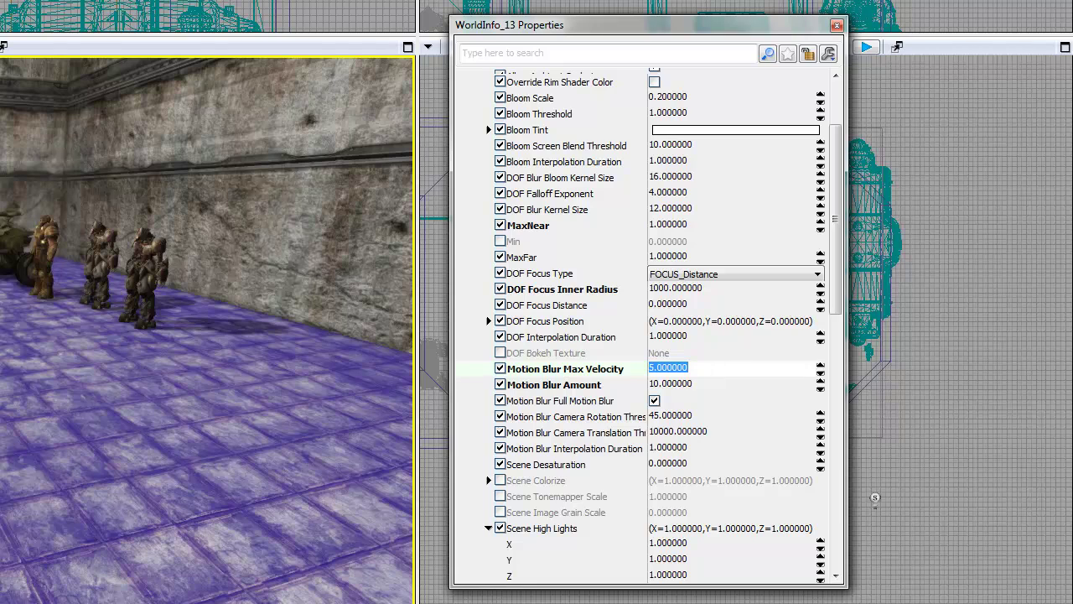
Play the level from the floor, examine the motion blur at the raised max velocity, and end the preview
right_click(12, 374)
left_click(22, 352)
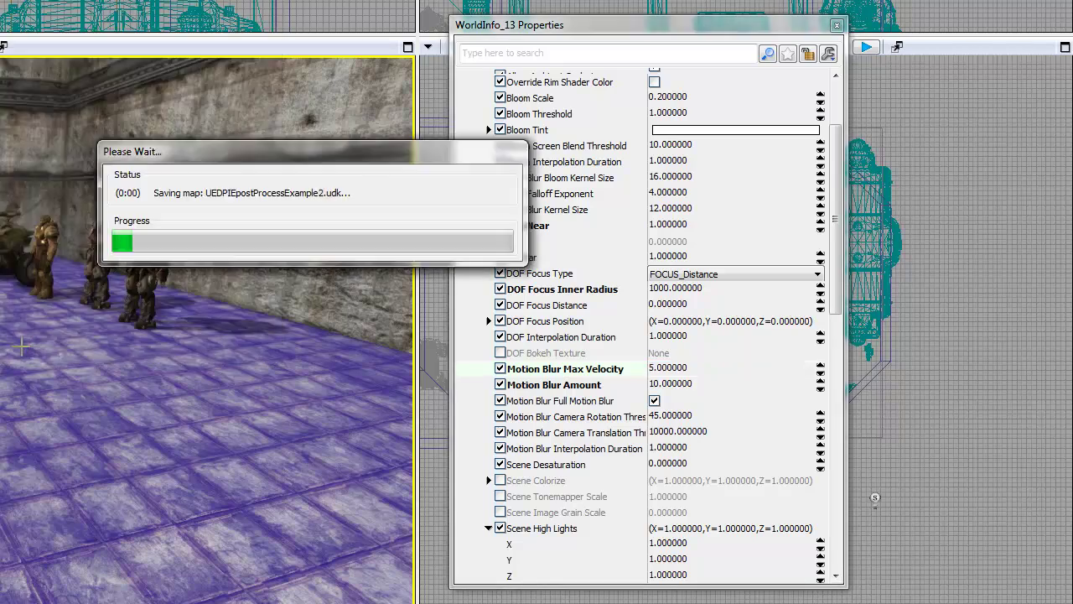
key("s")
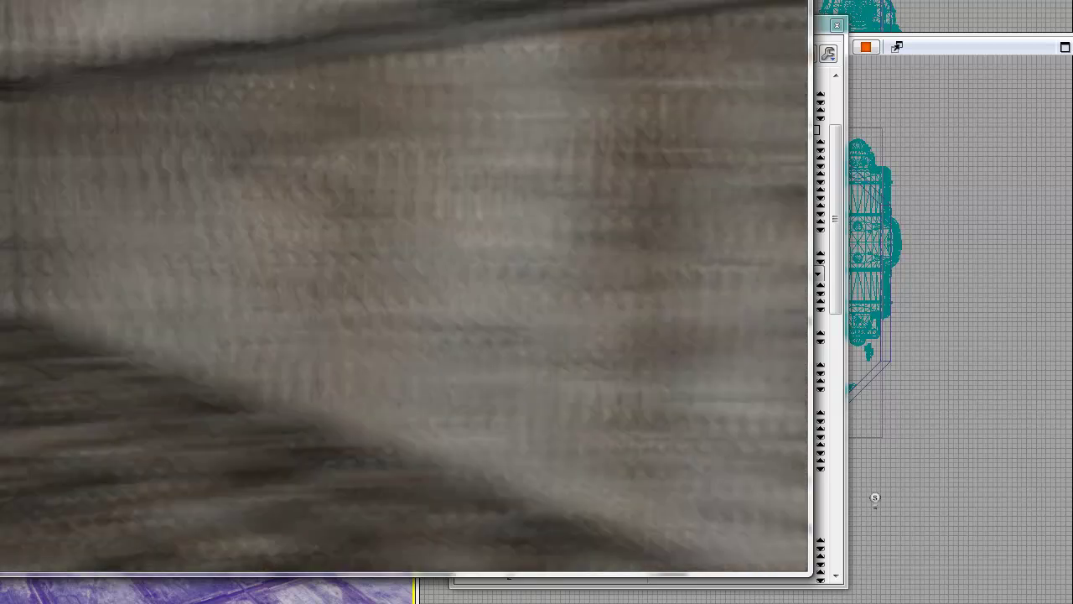
key("Escape")
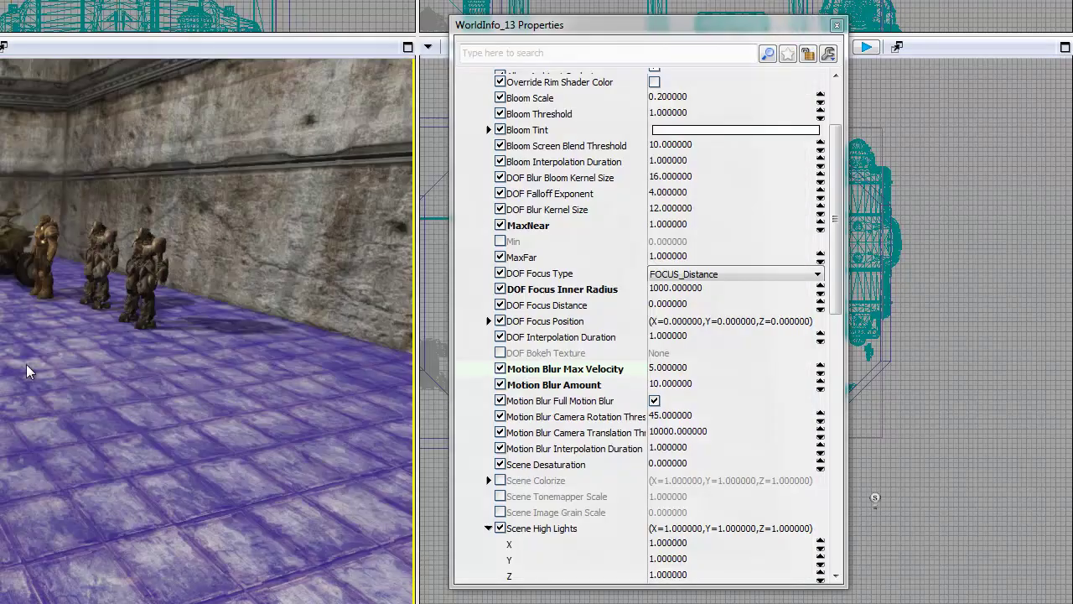
Set Motion Blur Max Velocity back to 1
left_click(672, 370)
type("1")
key("Return")
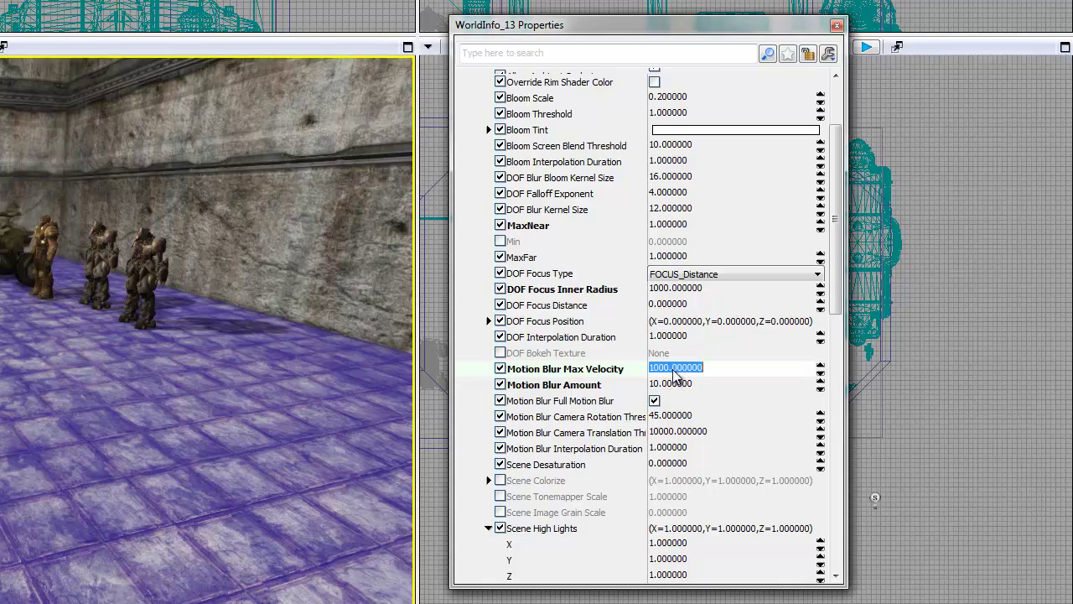
left_click(701, 368)
double_click(703, 369)
type("1")
key("Return")
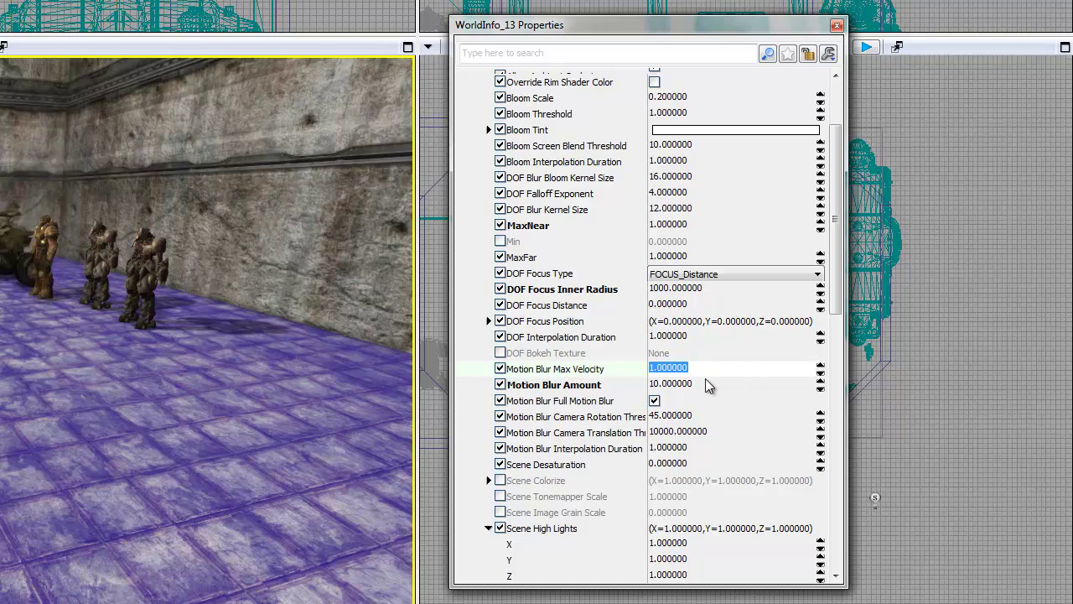
Set Motion Blur Amount to 2 in the Default Post Process Settings
left_click(710, 378)
type("2")
key("BackSpace")
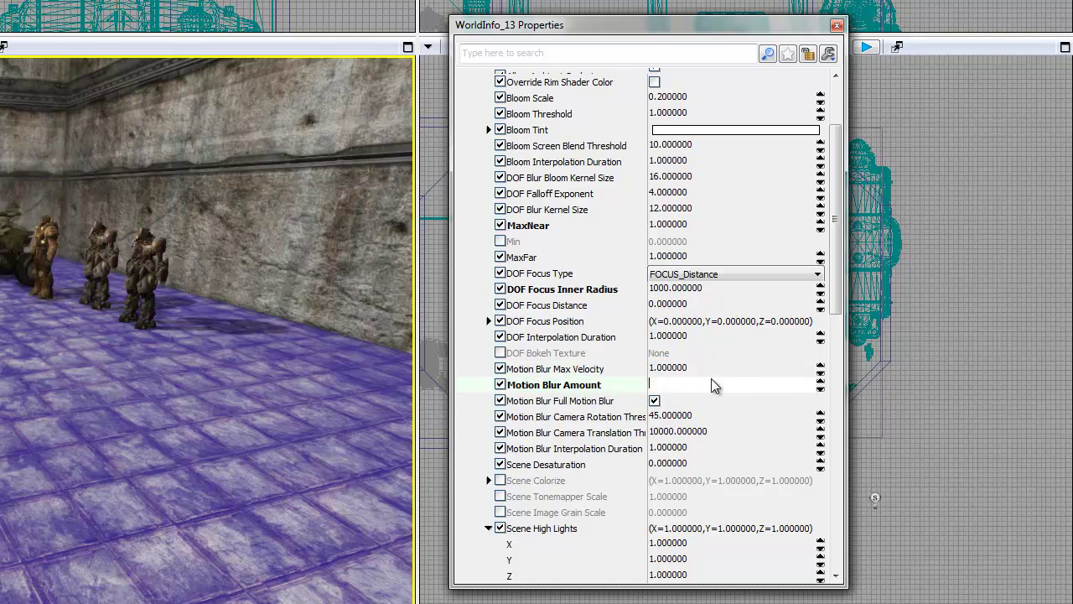
type("5")
key("Return")
left_click_drag(836, 222, 838, 286)
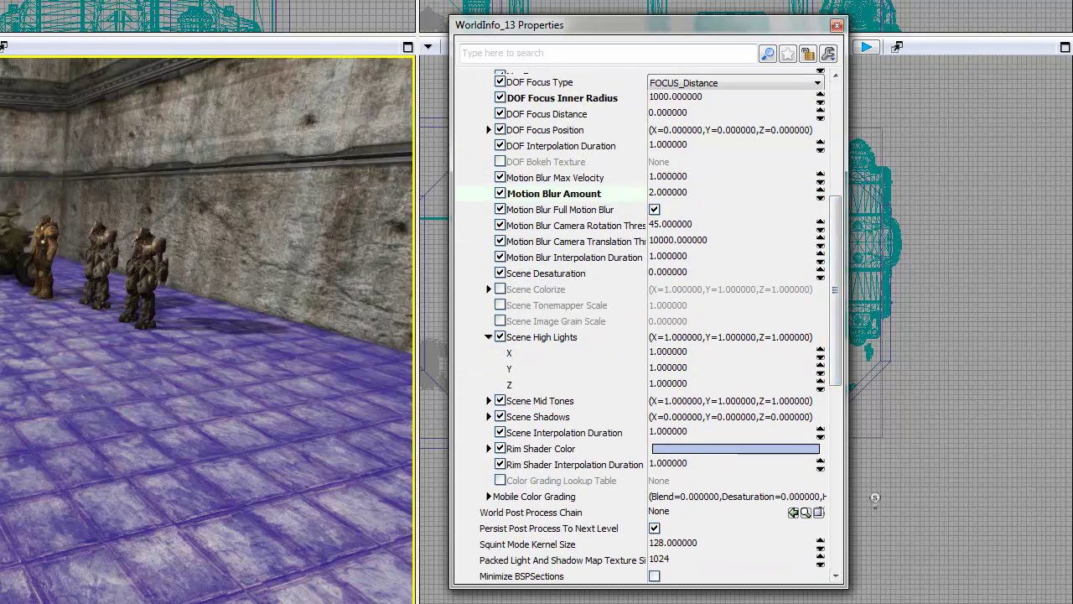
Set Scene Desaturation to 1 in the Default Post Process Settings
right_click_drag(207, 335, 245, 279)
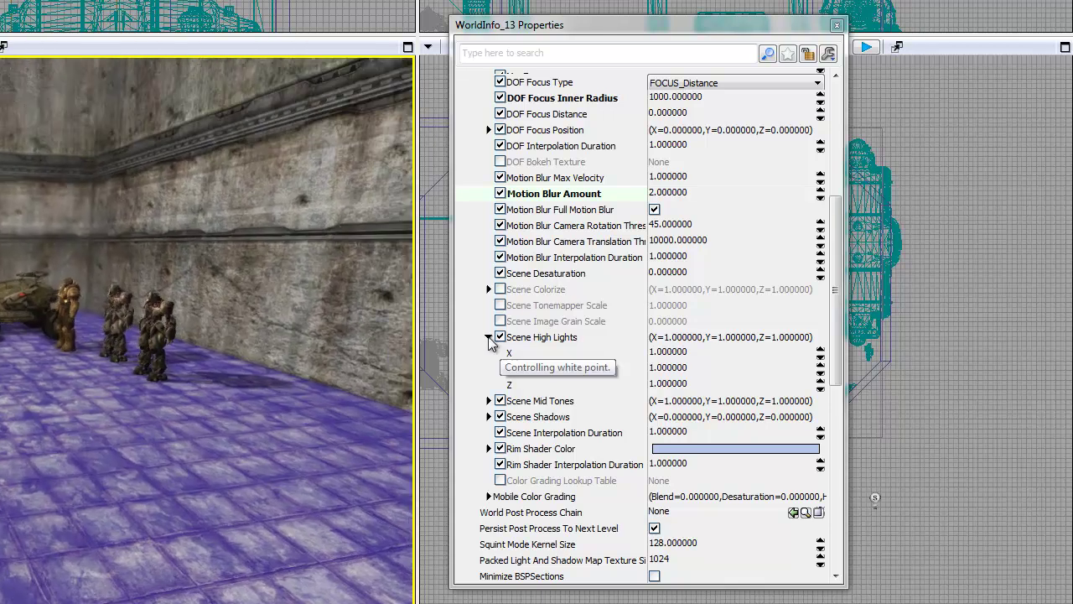
left_click(487, 336)
left_click(676, 273)
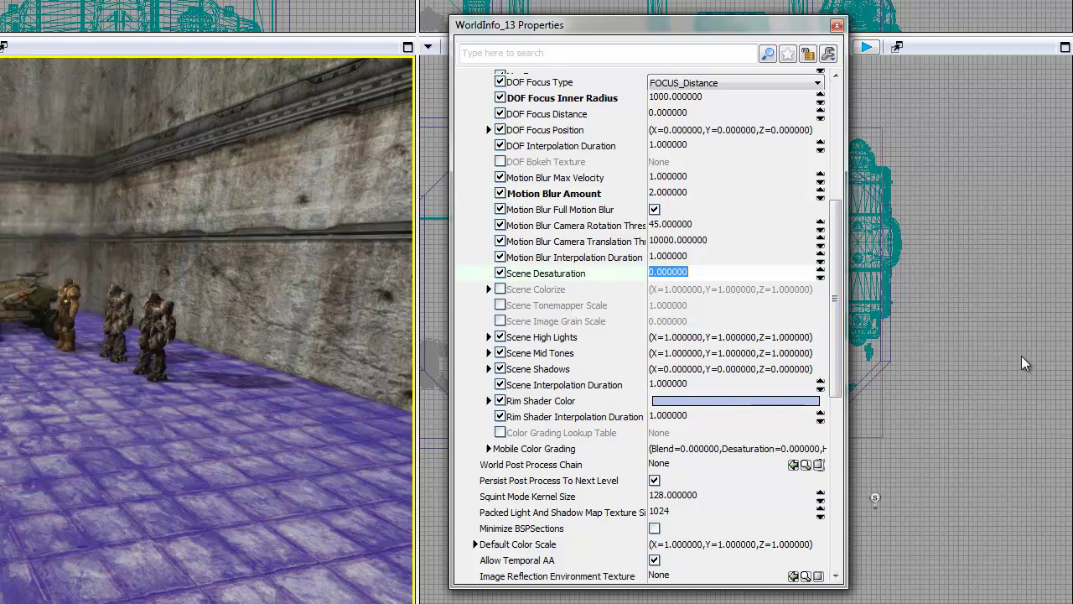
type("1")
key("Return")
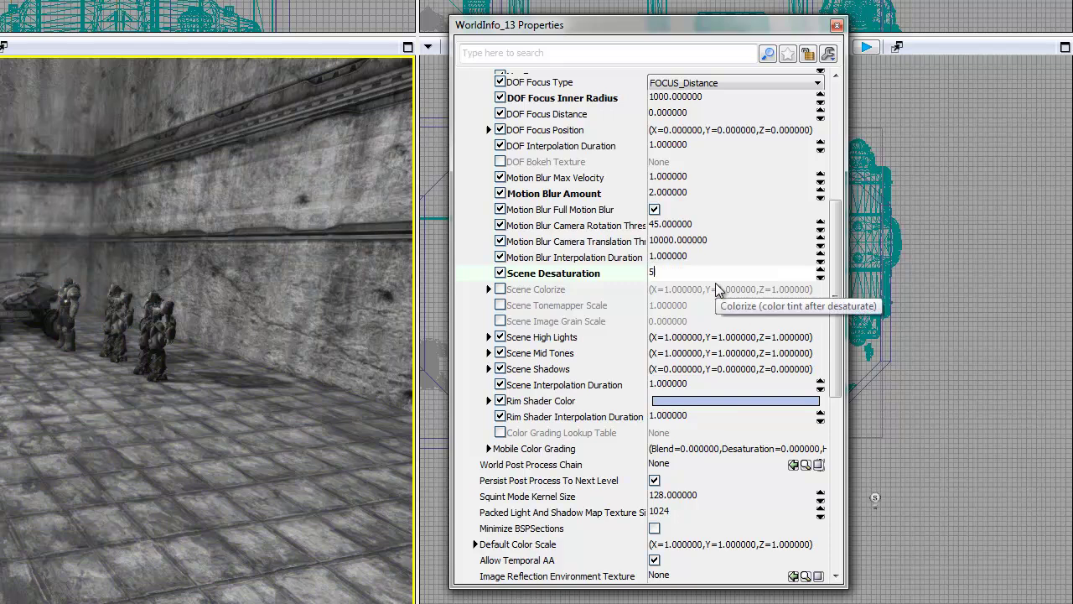
Try a Scene Desaturation value of 5, then set it to 0.5
left_click_drag(709, 275, 404, 251)
type("5")
key("Return")
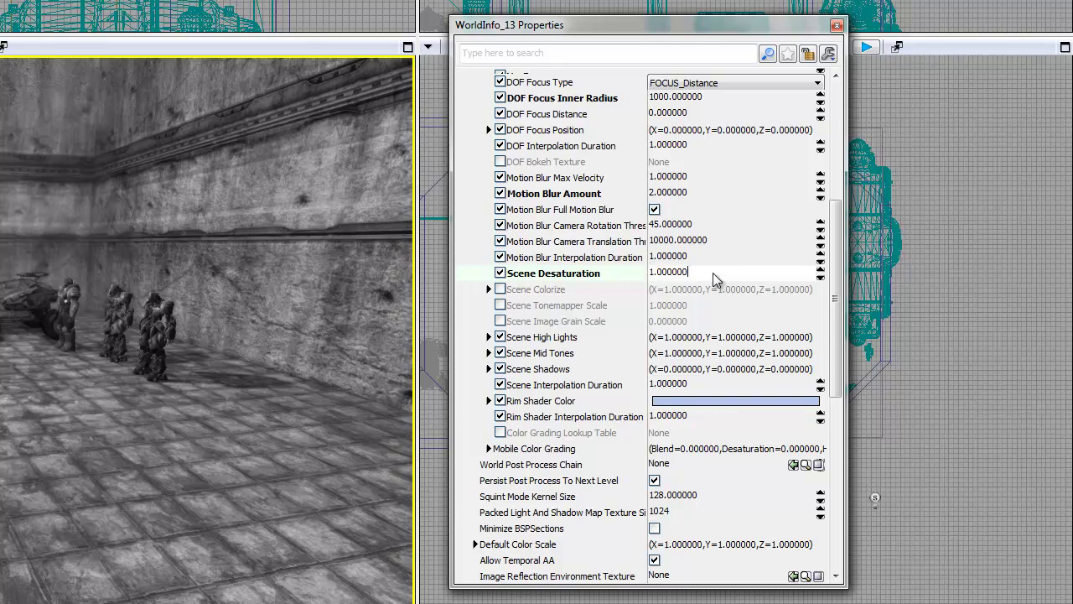
left_click_drag(735, 276, 442, 264)
type("0.5")
key("Return")
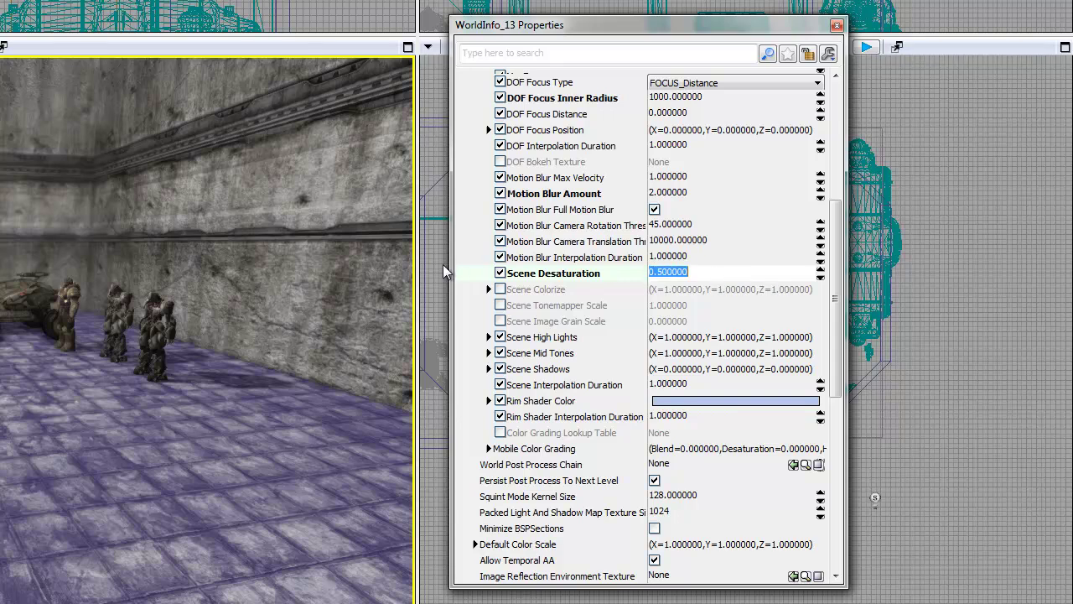
Set Scene Desaturation back to 0
left_click(706, 276)
type("0")
key("Return")
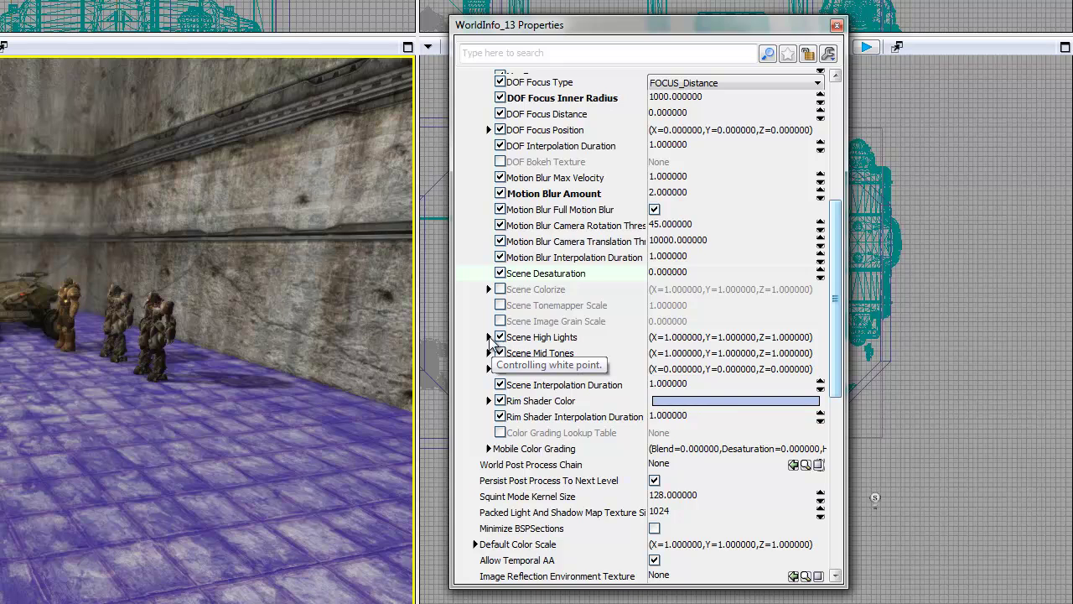
Set the X component of Scene High Lights to 0.5, then restore it to 1
left_click(489, 337)
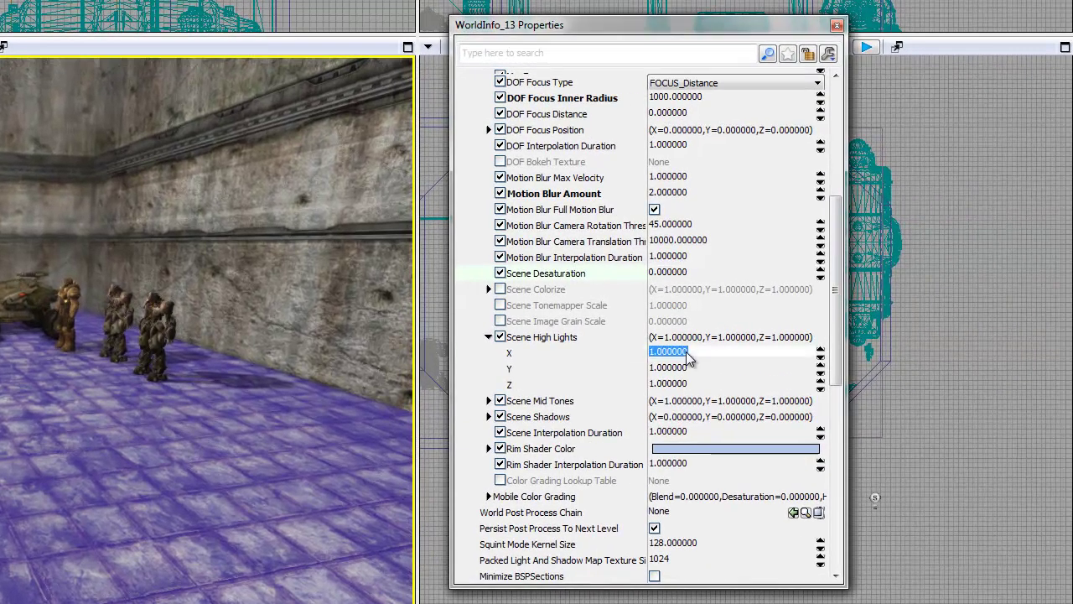
left_click(779, 348)
type(".5")
key("Return")
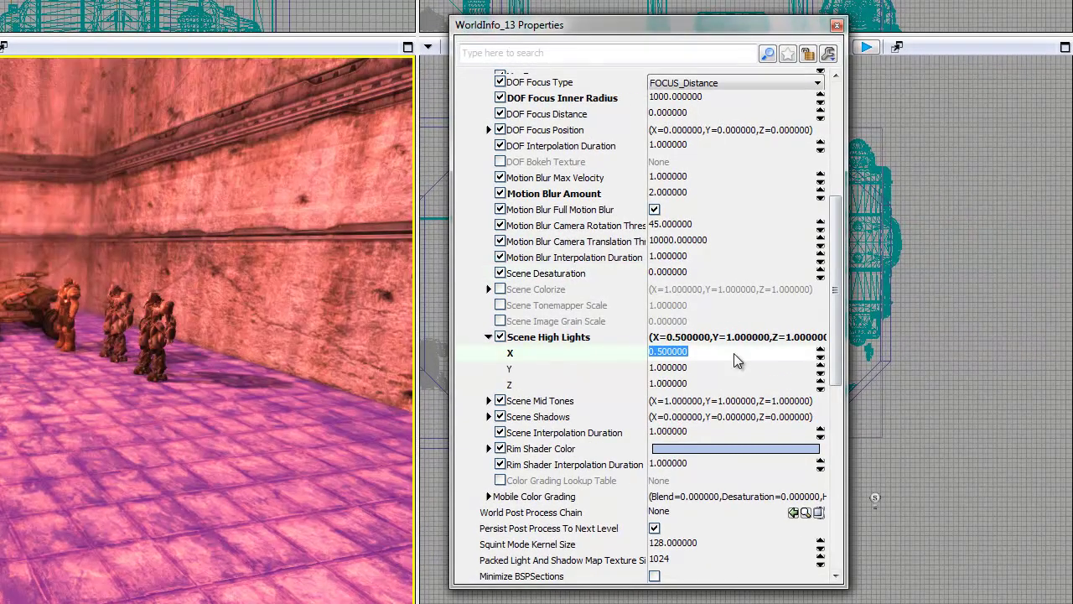
type("1")
key("Return")
Set the Y component of Scene High Lights to 0.2, then restore it to 1
left_click(720, 370)
type(".2")
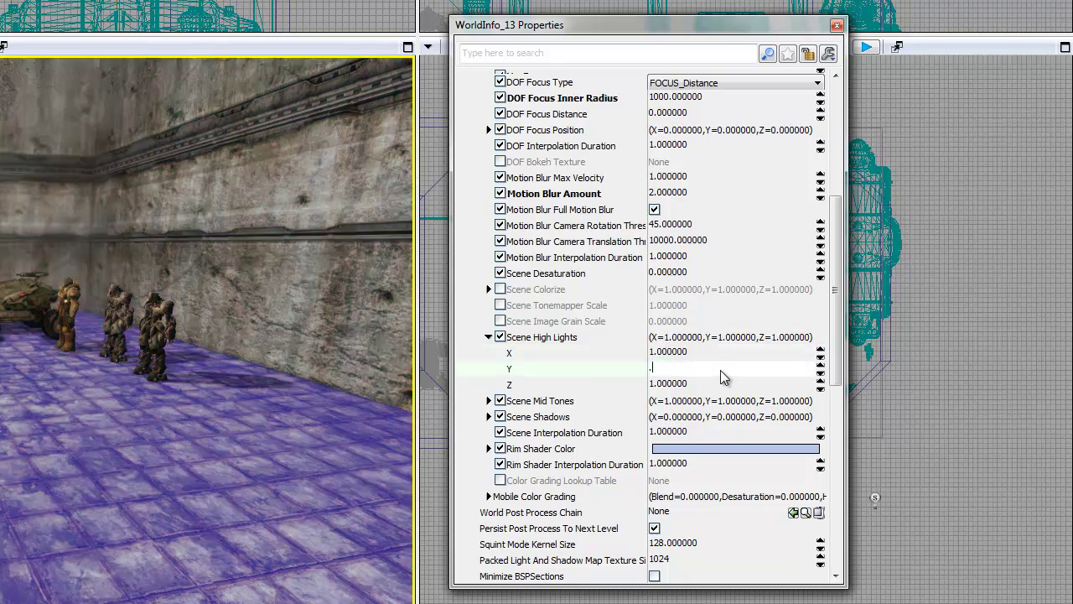
key("Return")
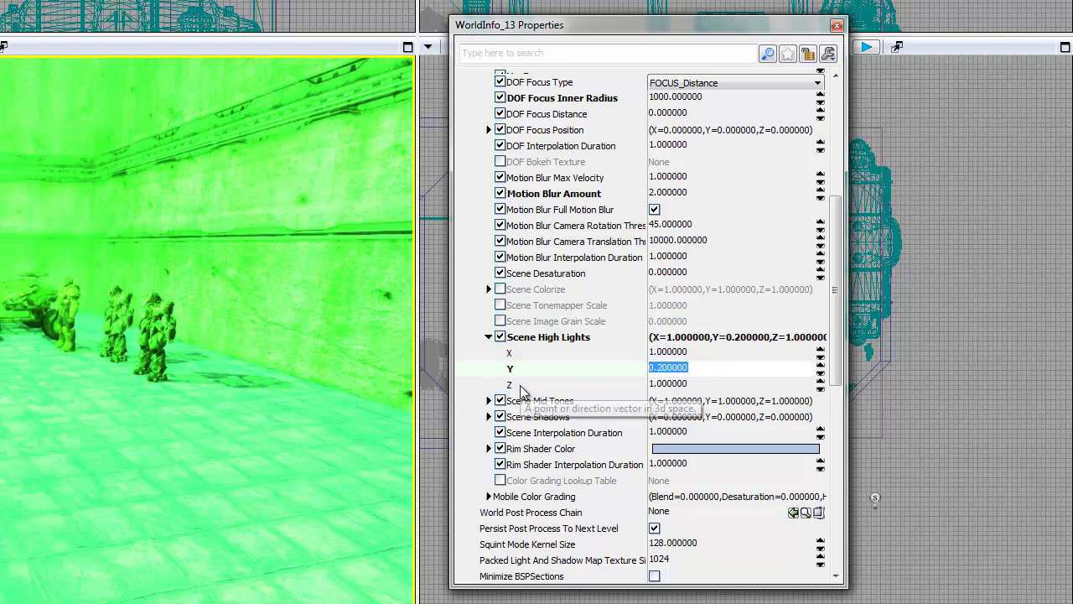
type("1")
key("Return")
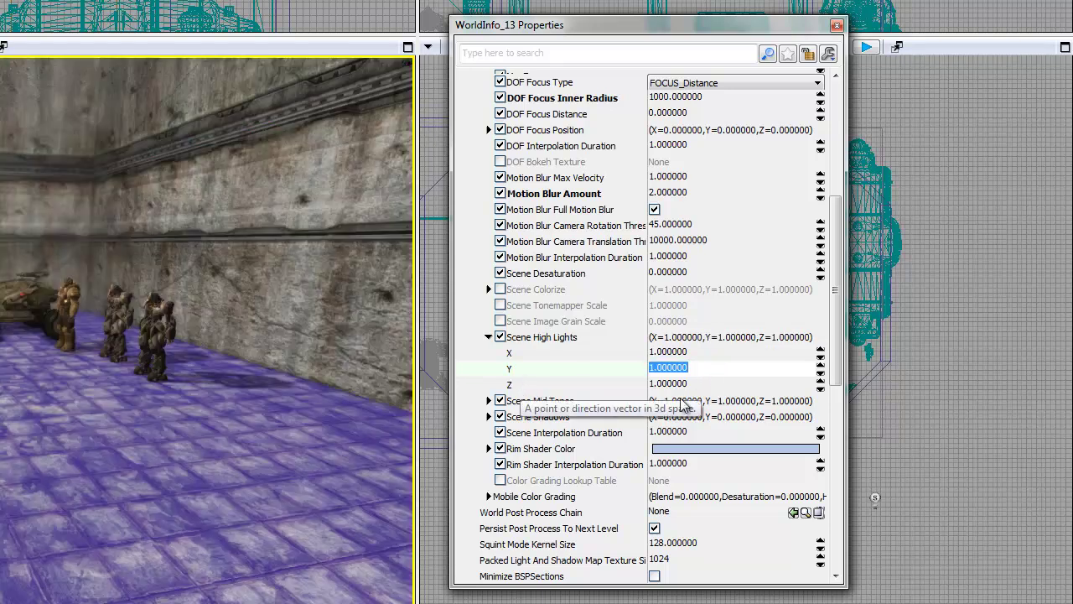
Leave the Z component of Scene High Lights at 1 and collapse the Scene High Lights components
left_click(668, 383)
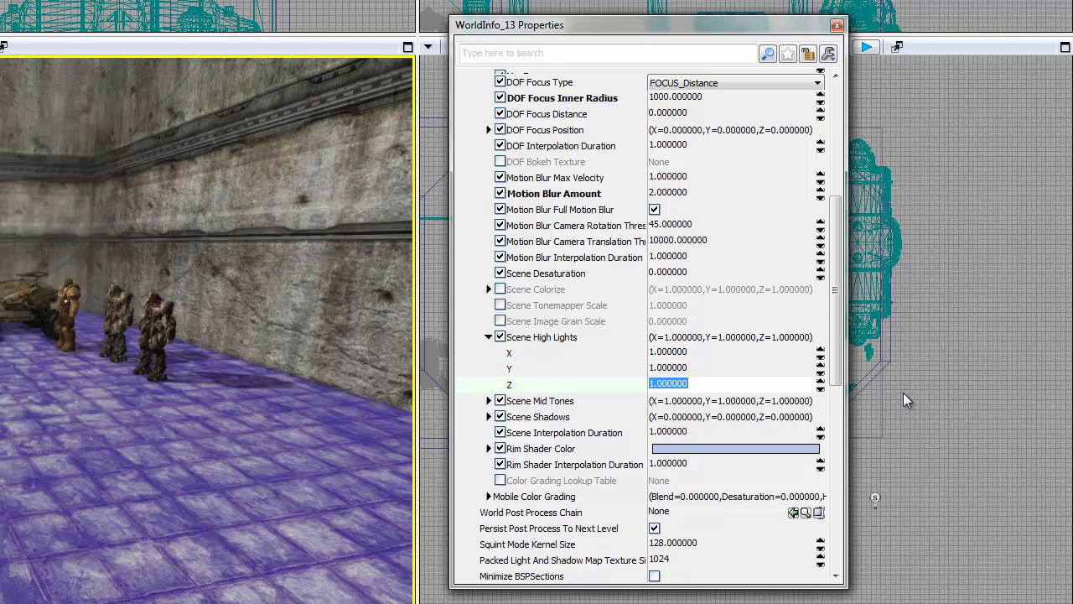
type("36")
key("Return")
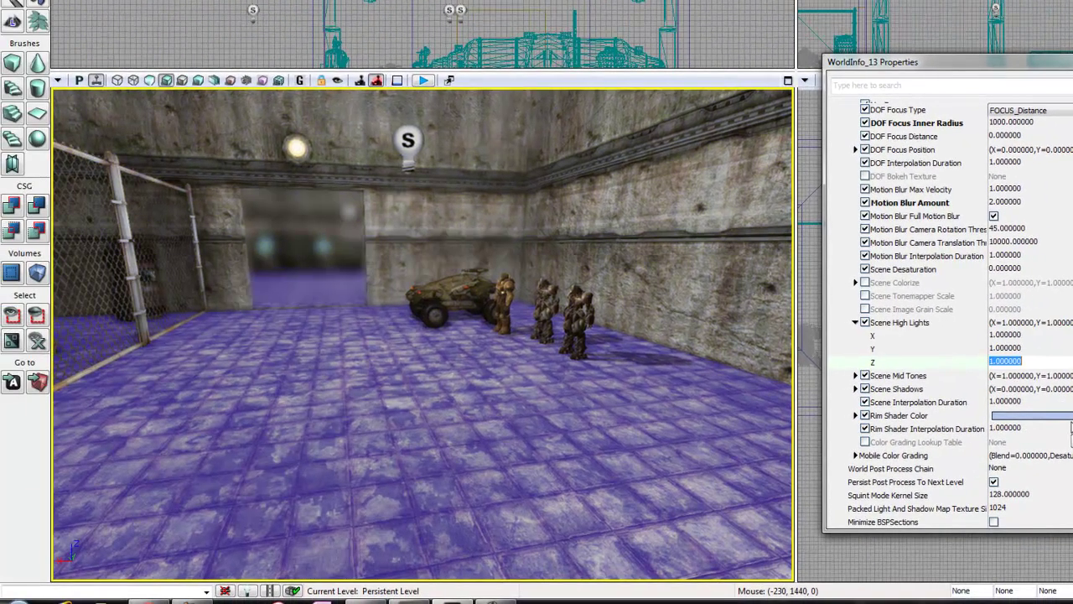
left_click(148, 601)
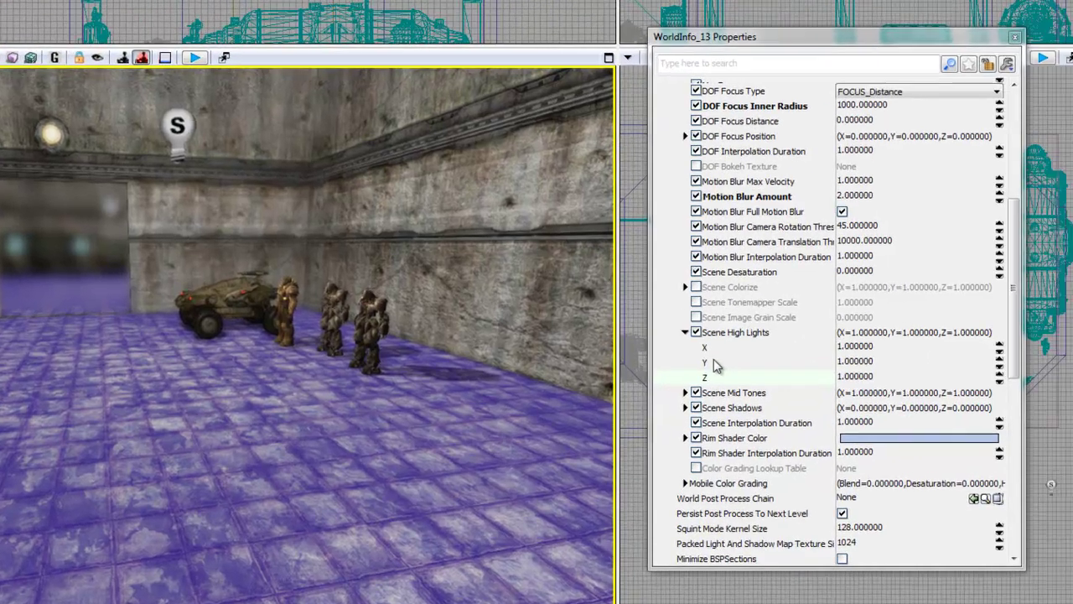
left_click(855, 322)
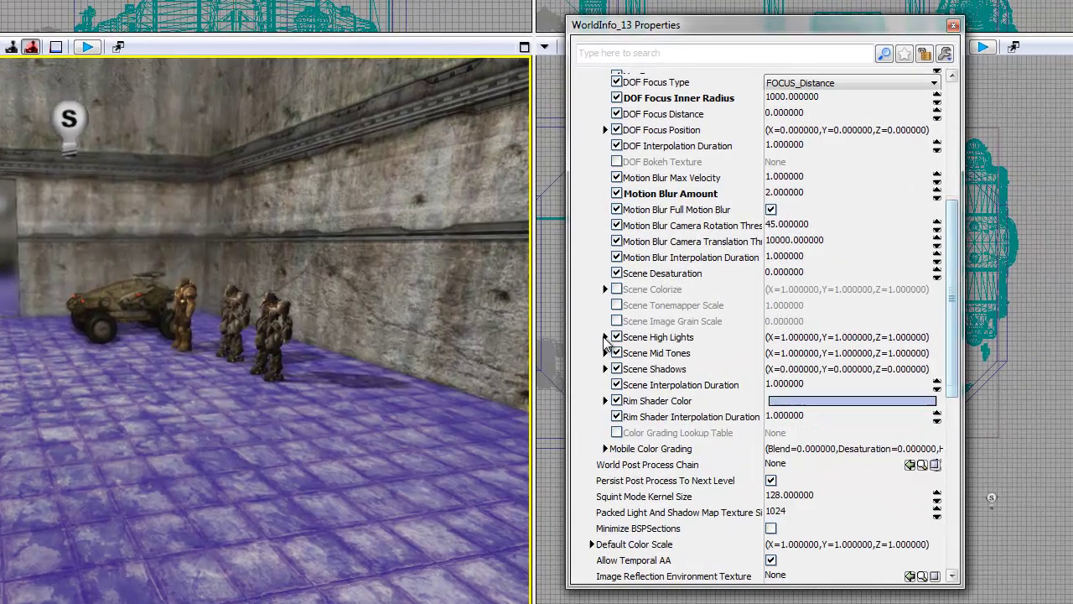
Set the X component of Scene Mid Tones to 0.5, then restore it to 1
left_click(605, 355)
left_click(793, 371)
type(".5")
key("Return")
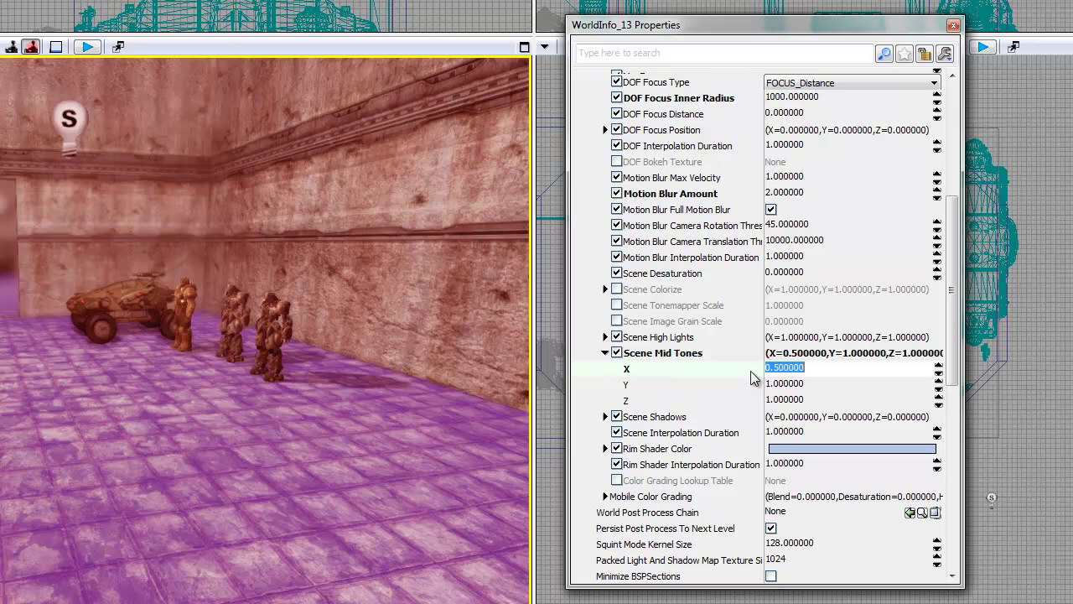
type("1")
key("Return")
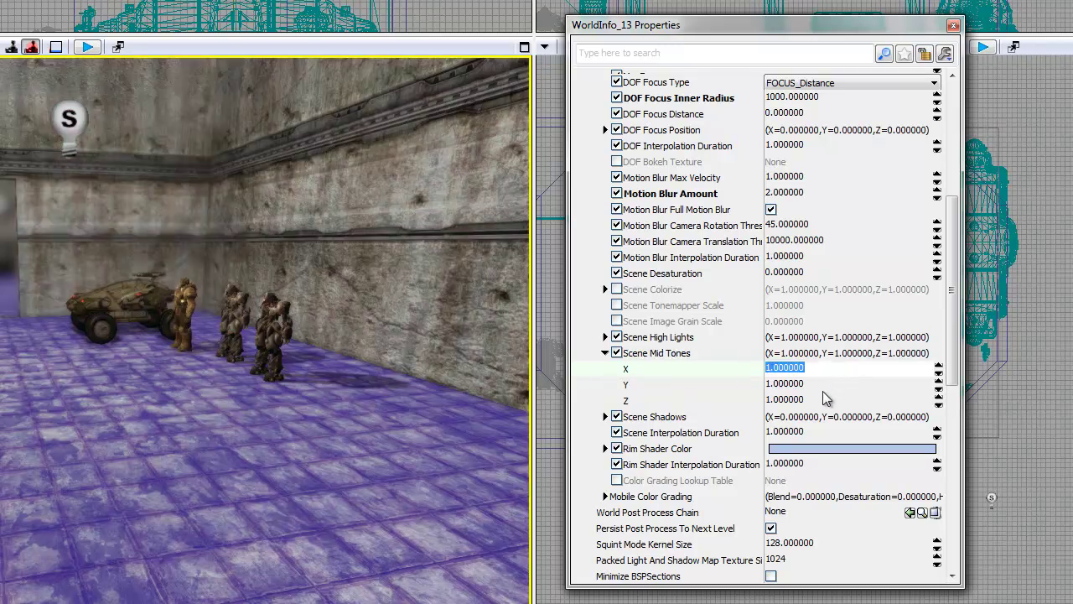
Set the Y component of Scene Mid Tones to 0.3, then restore it to 1 and collapse the components
left_click(829, 384)
type(".3")
key("Return")
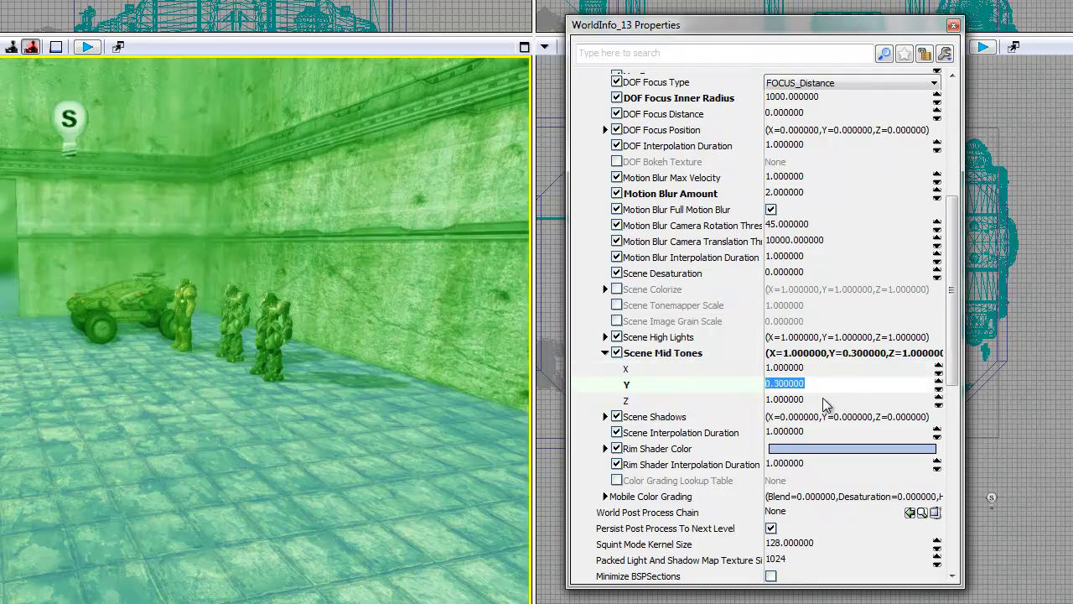
type("1")
key("Return")
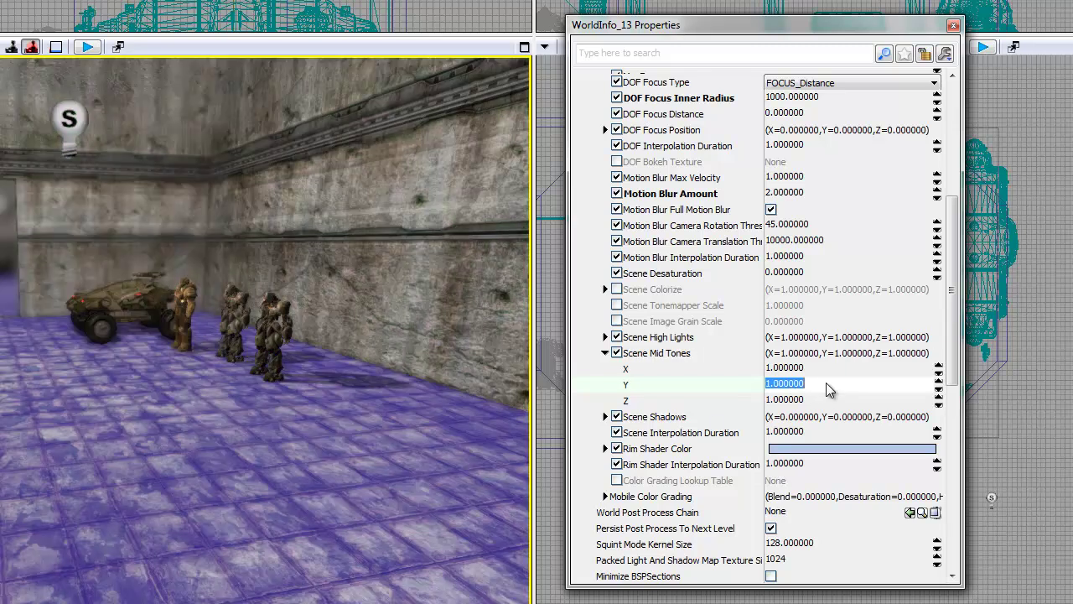
left_click(605, 353)
Set the X component of Scene Shadows to 1, then lower it to 0.2
left_click(605, 369)
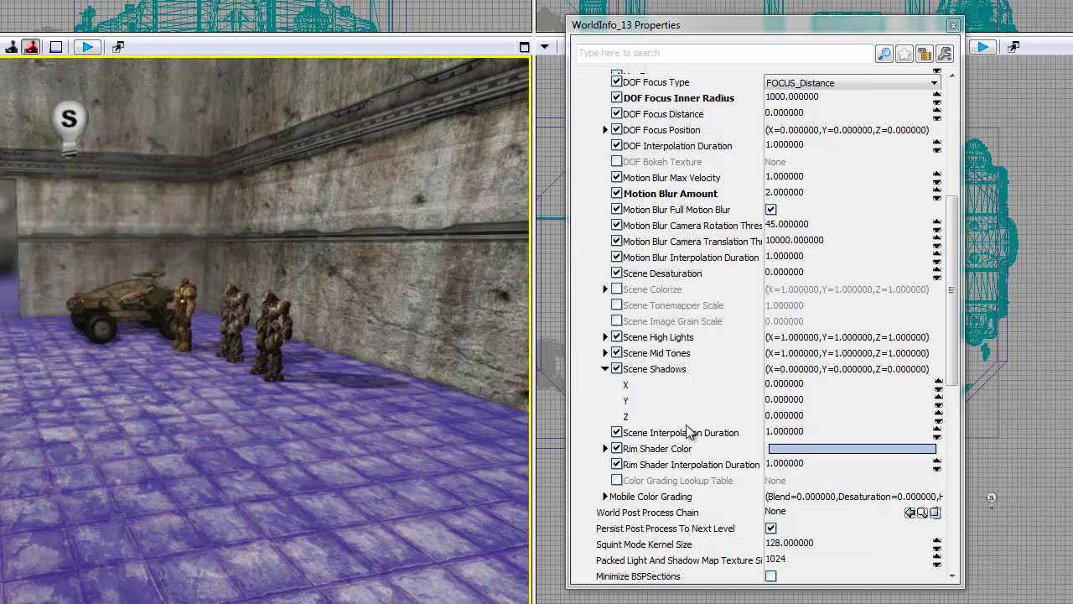
left_click(797, 384)
type("1")
key("Return")
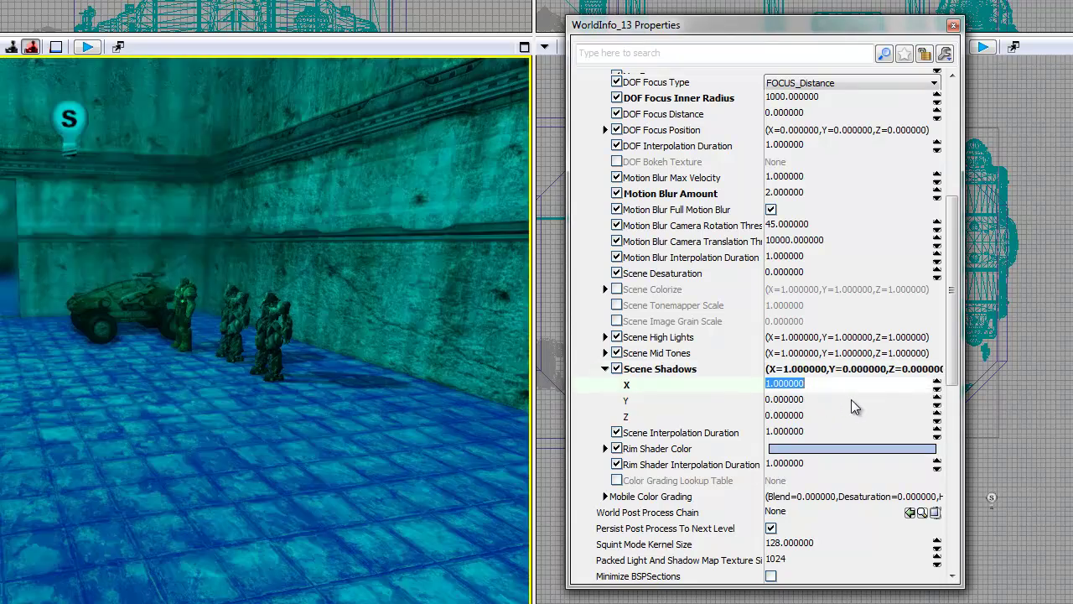
key("BackSpace")
type("0.2")
key("Return")
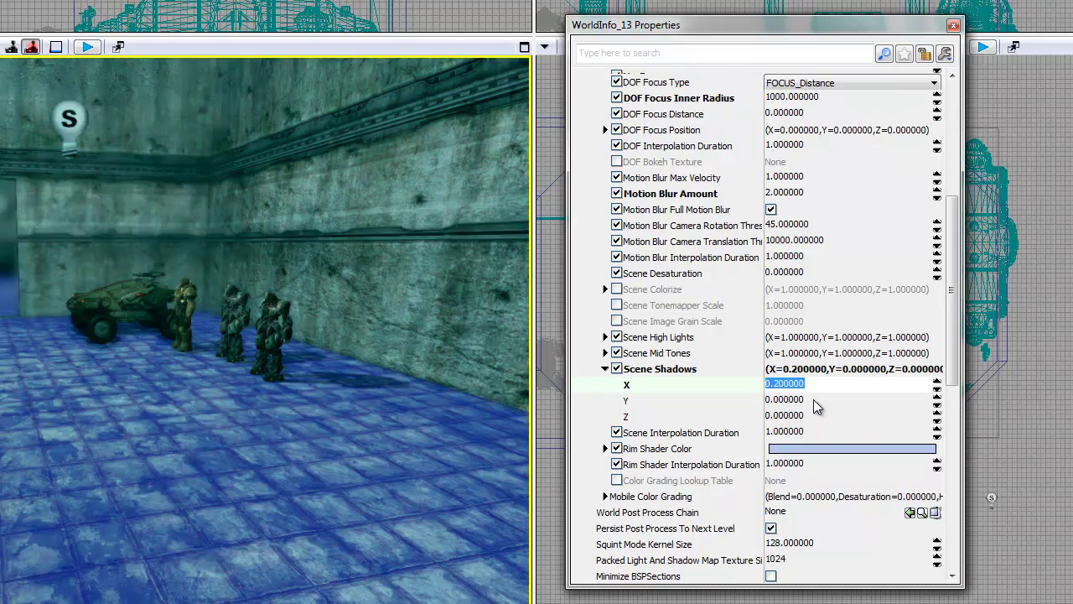
Reset the X component of Scene Shadows to 0
left_click(825, 383)
key("BackSpace")
key("BackSpace")
key("BackSpace")
key("BackSpace")
key("BackSpace")
key("BackSpace")
key("BackSpace")
key("BackSpace")
type("0")
key("Return")
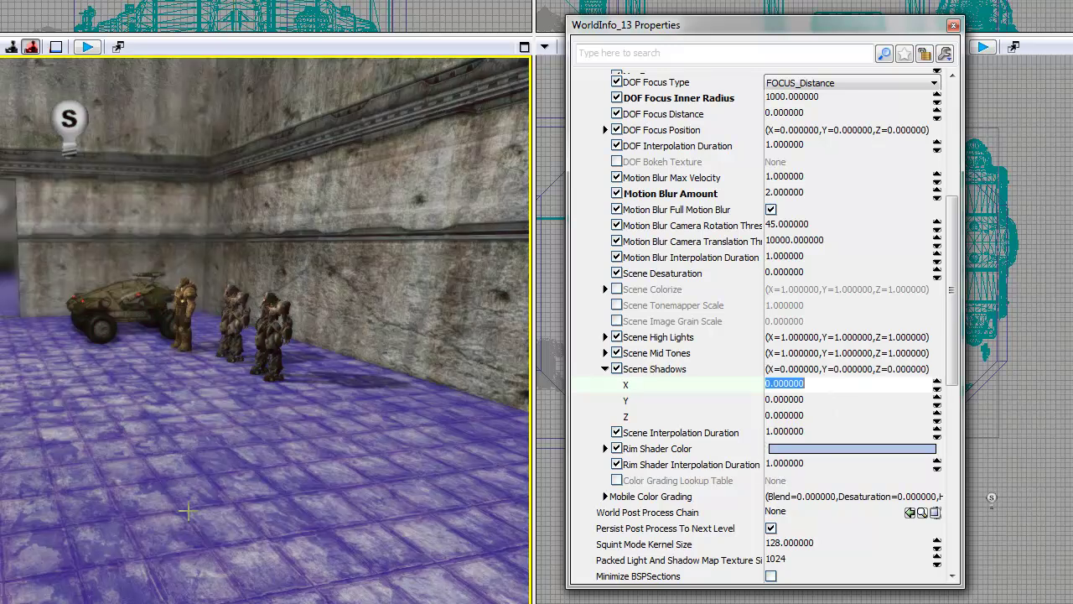
Set the X component of Scene Shadows to 0.001
right_click(124, 510)
left_click(796, 385)
left_click_drag(823, 380, 542, 400)
type(".001")
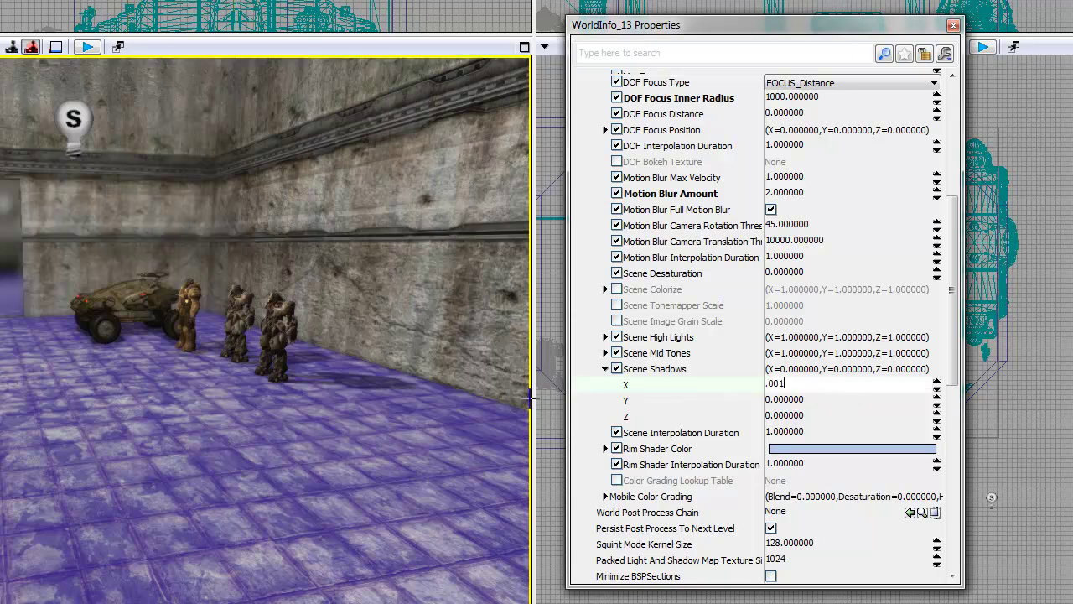
key("Return")
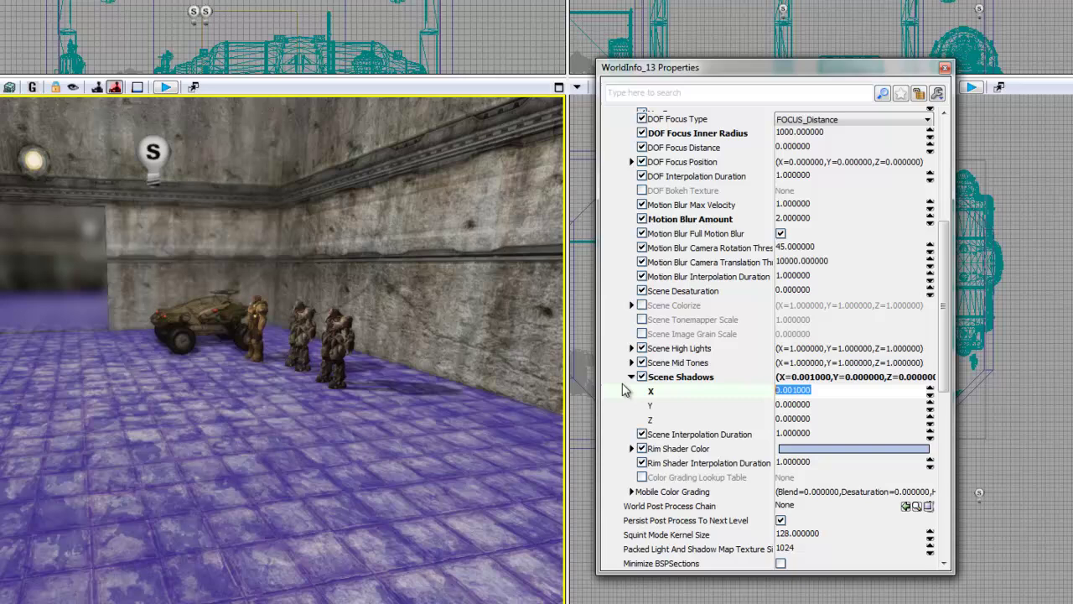
Raise the X component of Scene Shadows to 0.01, then clear its value
type(".01")
key("Return")
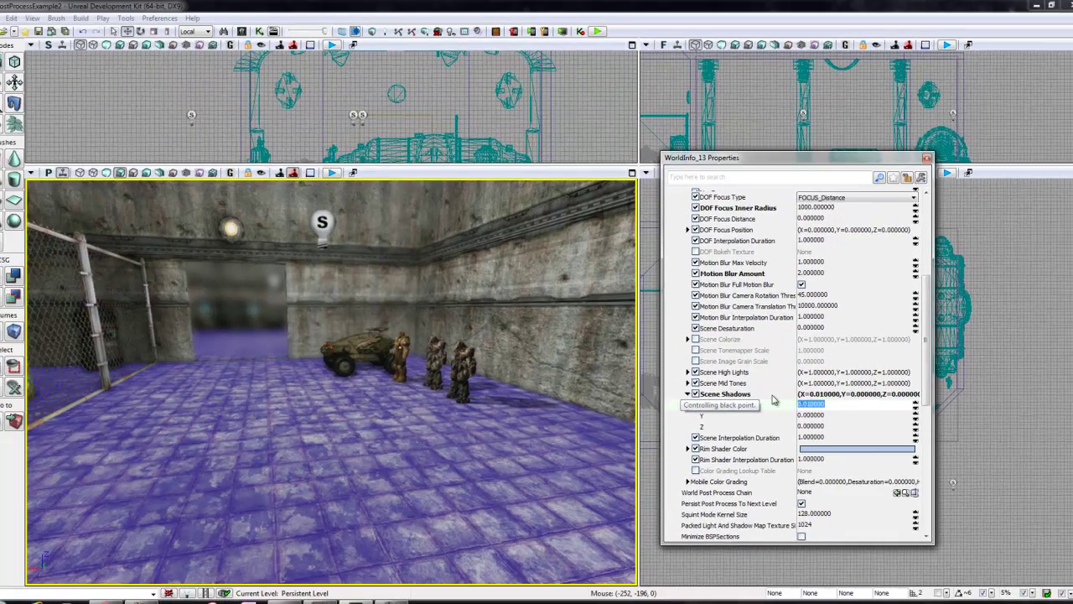
key("BackSpace")
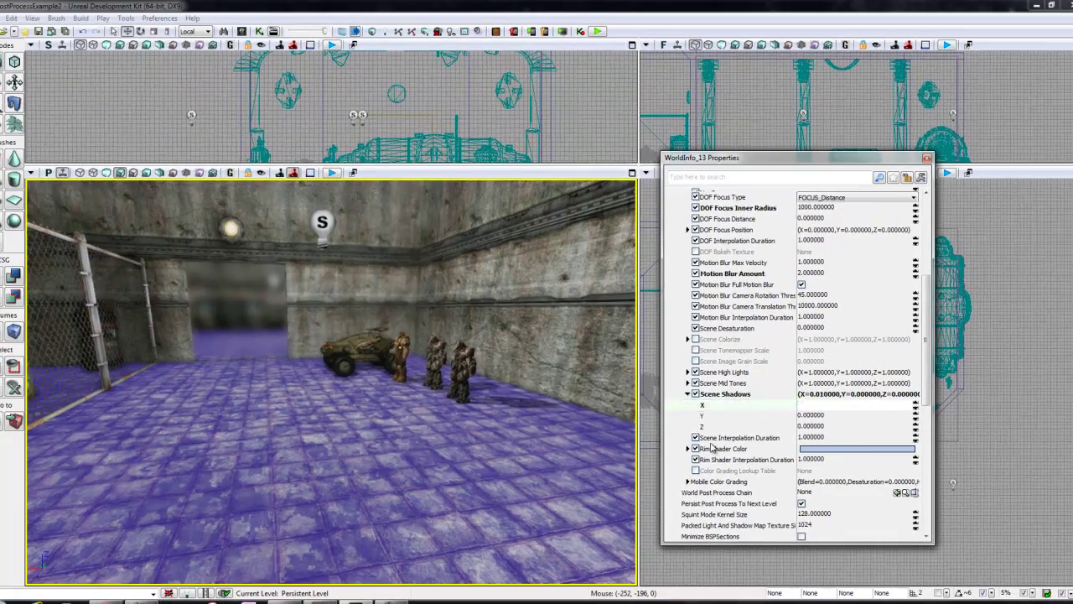
Select the post process volume that encloses the room beyond the doorway
right_click_drag(239, 436, 209, 411)
right_click_drag(252, 353, 280, 407)
key("d")
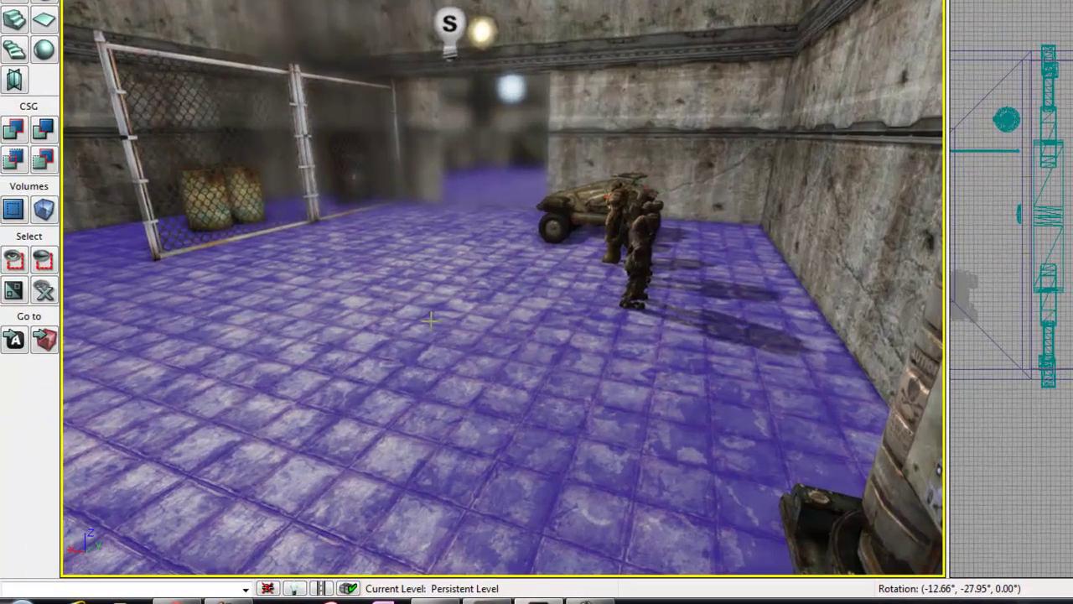
key("a")
right_click_drag(430, 320, 430, 319)
left_click(1036, 327)
Examine the selected post process volume's bounds around the doorway and the room beyond it
right_click_drag(683, 255, 716, 220)
key("w")
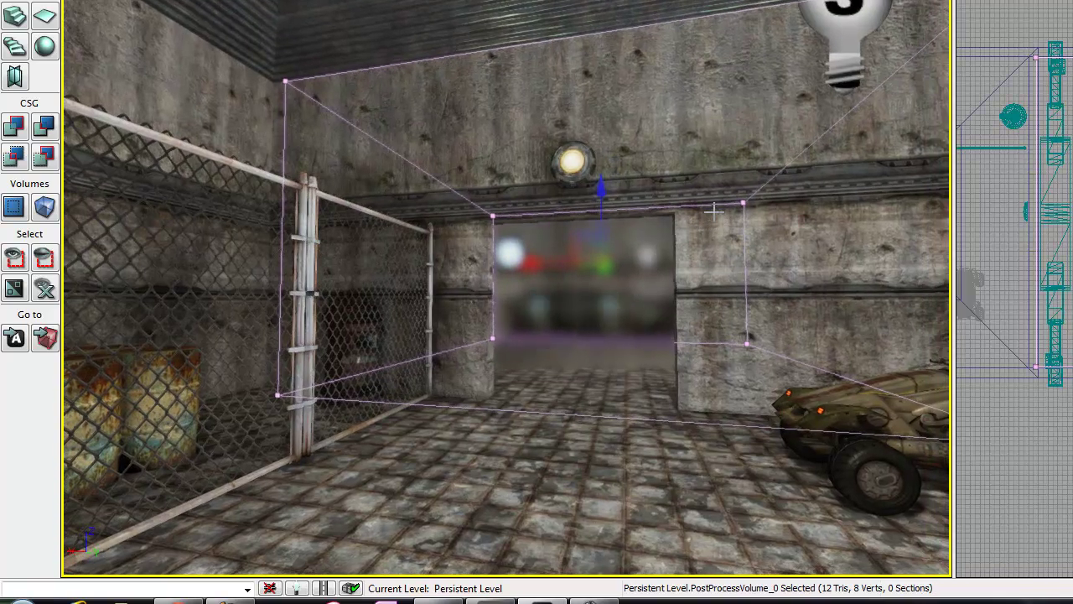
right_click_drag(708, 289, 696, 291)
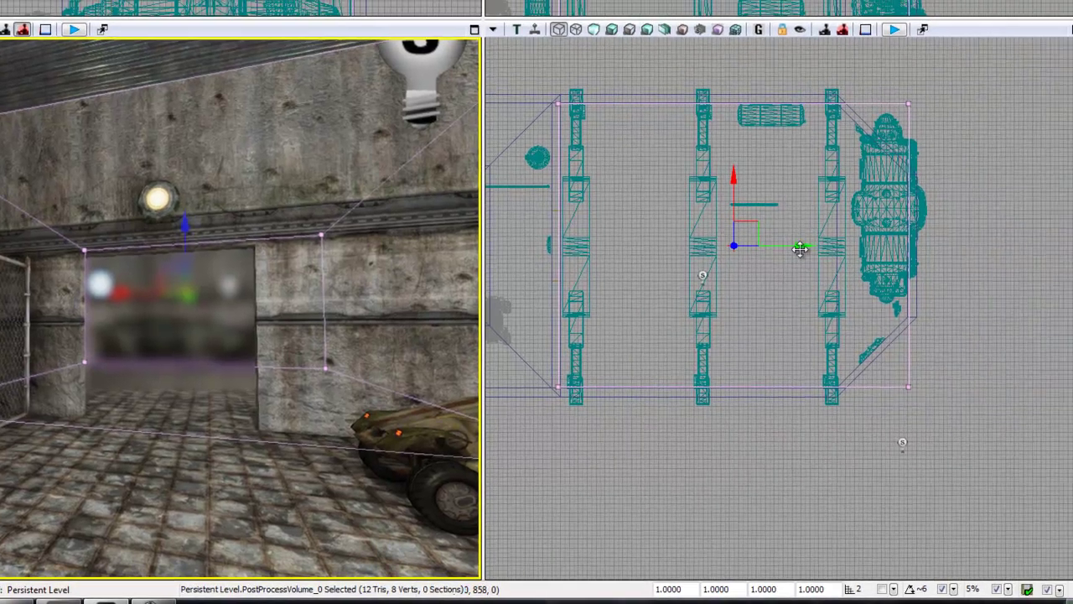
mouse_move(795, 247)
left_mouse_down()
mouse_move(848, 244)
mouse_move(792, 245)
left_mouse_up()
right_click_drag(201, 365, 203, 358)
key("w")
key("a")
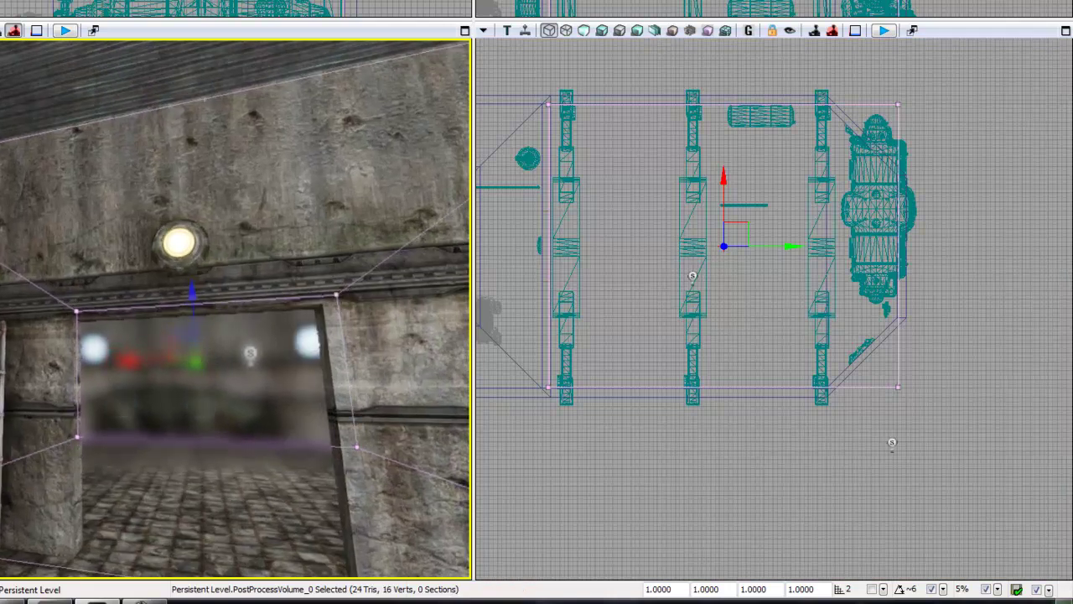
right_click_drag(193, 469, 244, 538)
key("d")
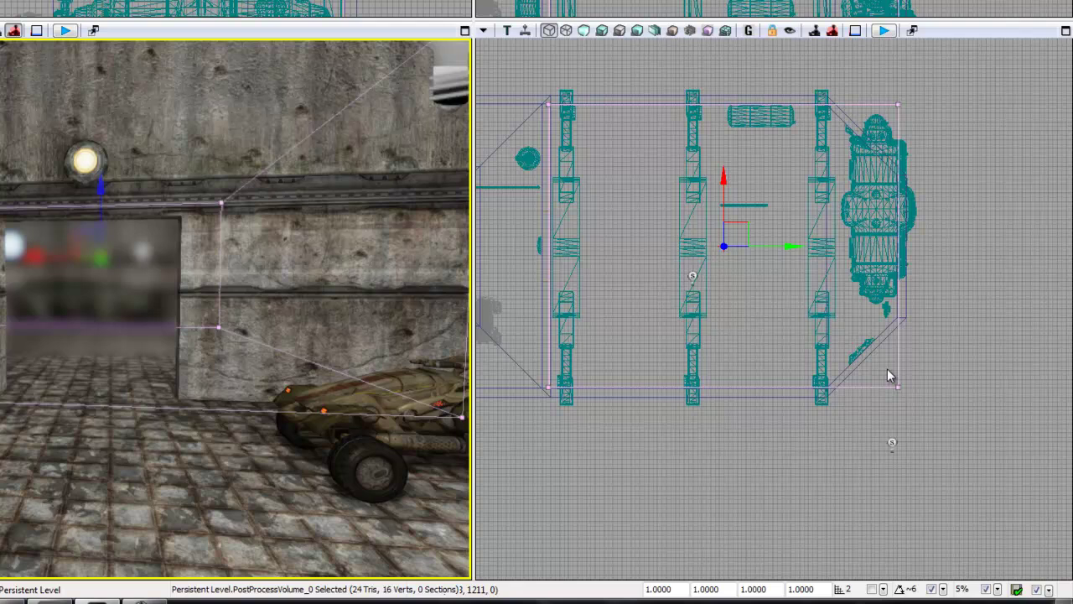
Examine the room's look from inside the post process volume and open the volume's properties
right_click_drag(189, 506, 183, 473)
left_click_drag(184, 473, 189, 483)
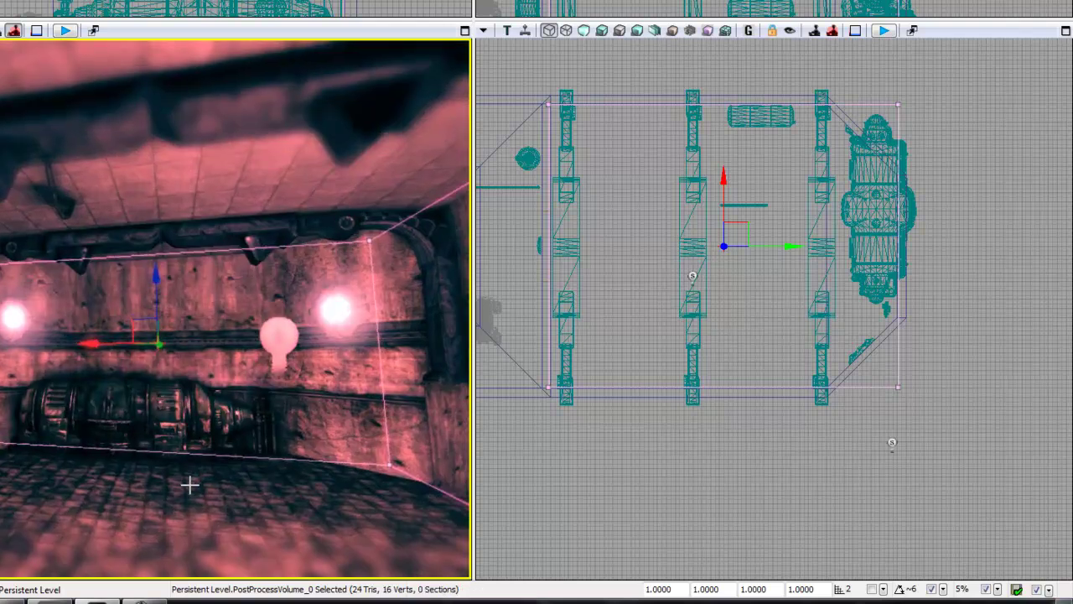
right_click_drag(190, 483, 191, 539)
left_click_drag(191, 539, 359, 540)
right_click_drag(358, 540, 359, 540)
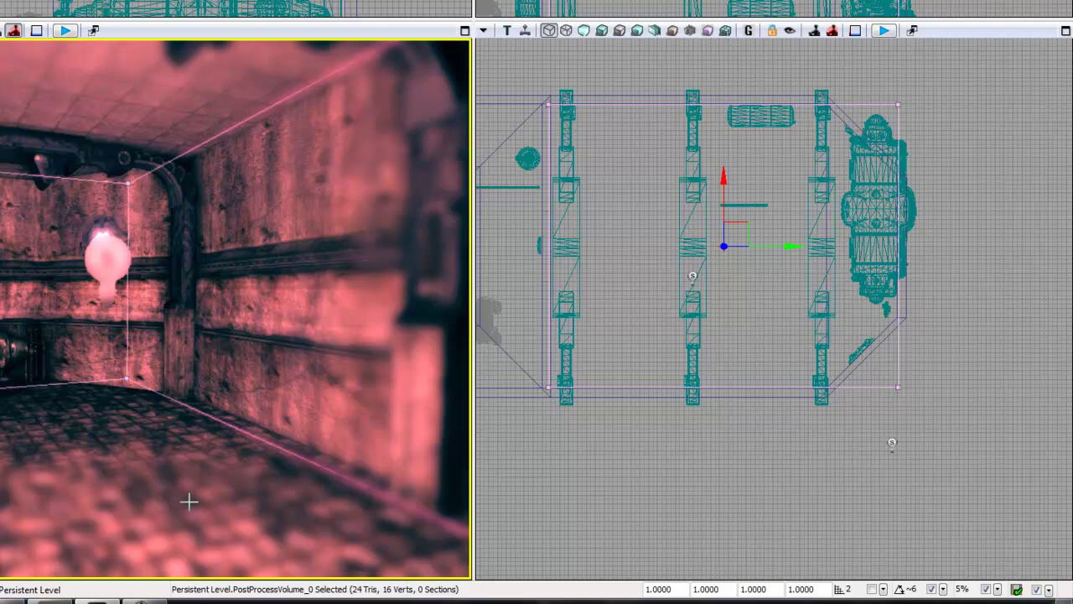
key("F4")
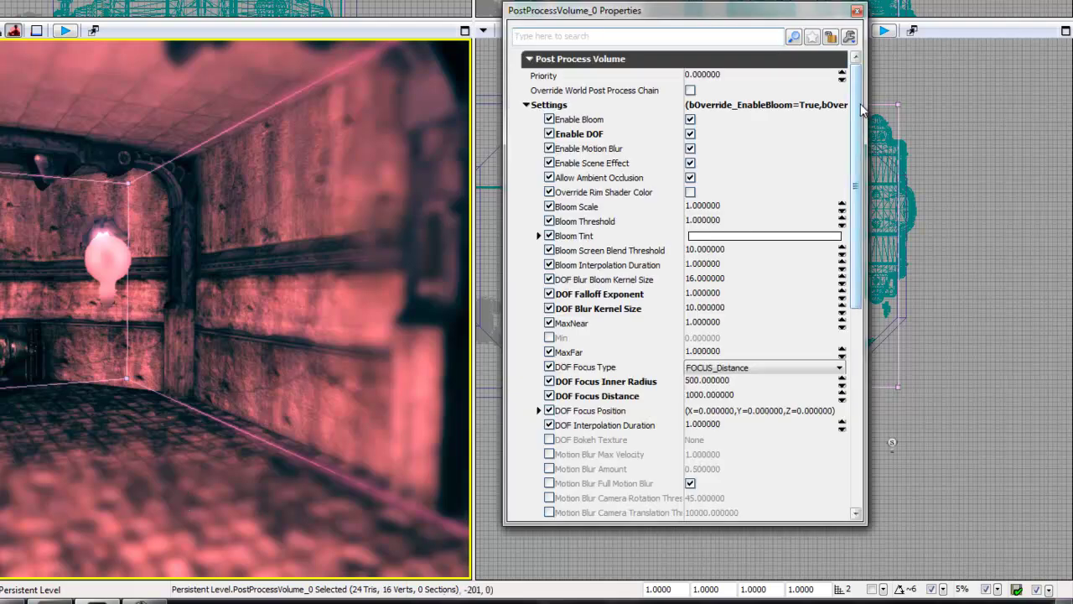
Examine the post process volume's Settings overrides, Override World Post Process Chain option and Priority property
scroll(876, 295, "down", 3)
scroll(880, 87, "up", 5)
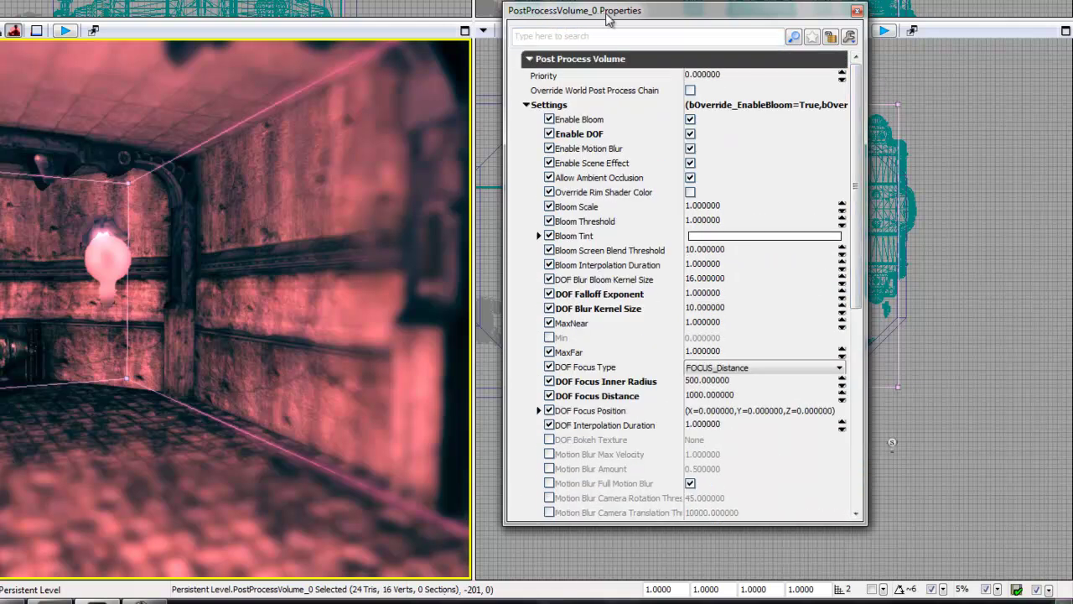
left_click(530, 59)
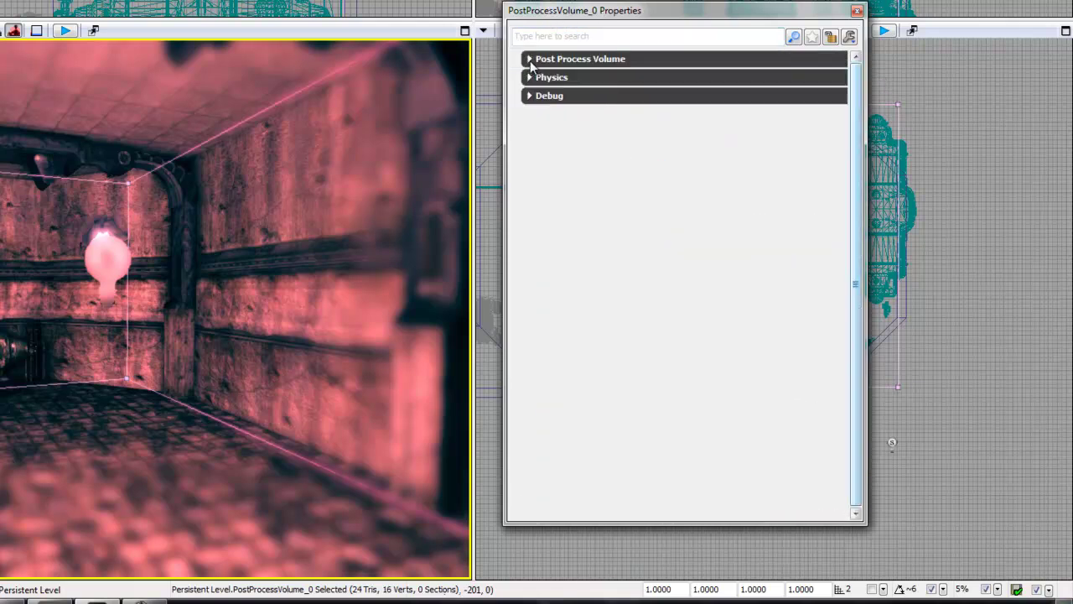
left_click(530, 60)
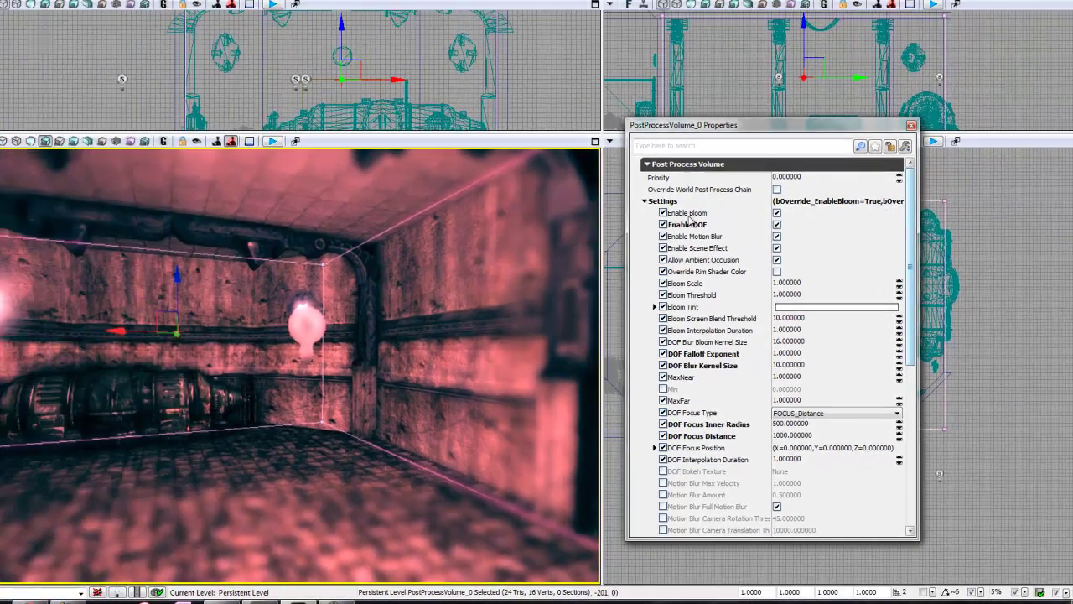
scroll(622, 345, "down", 2)
left_click_drag(927, 296, 941, 248)
right_click_drag(365, 337, 419, 333)
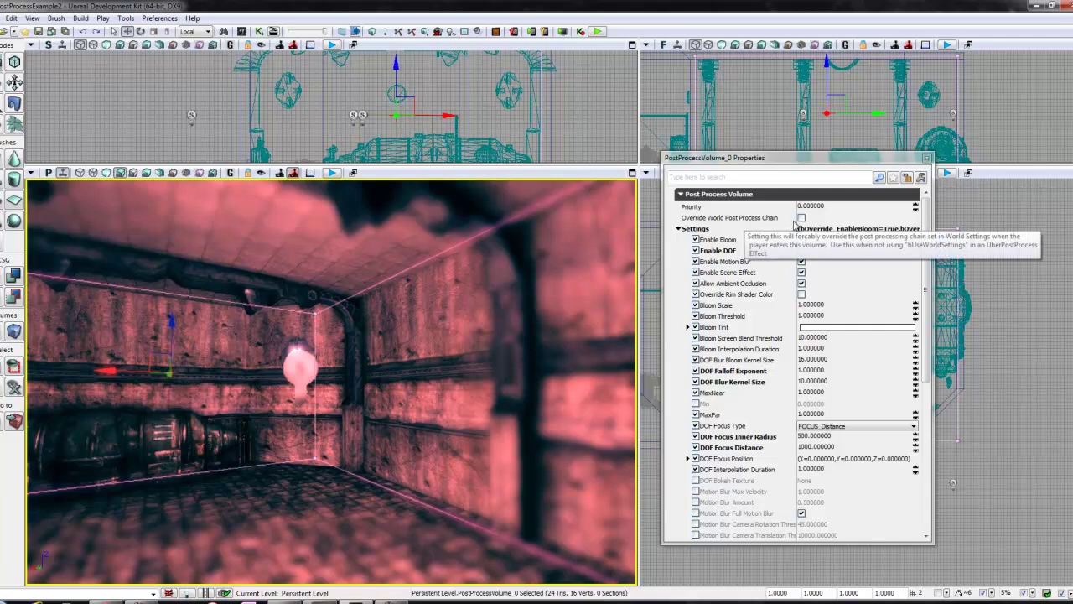
mouse_move(395, 414)
right_mouse_down()
mouse_move(374, 398)
mouse_move(387, 415)
right_mouse_up()
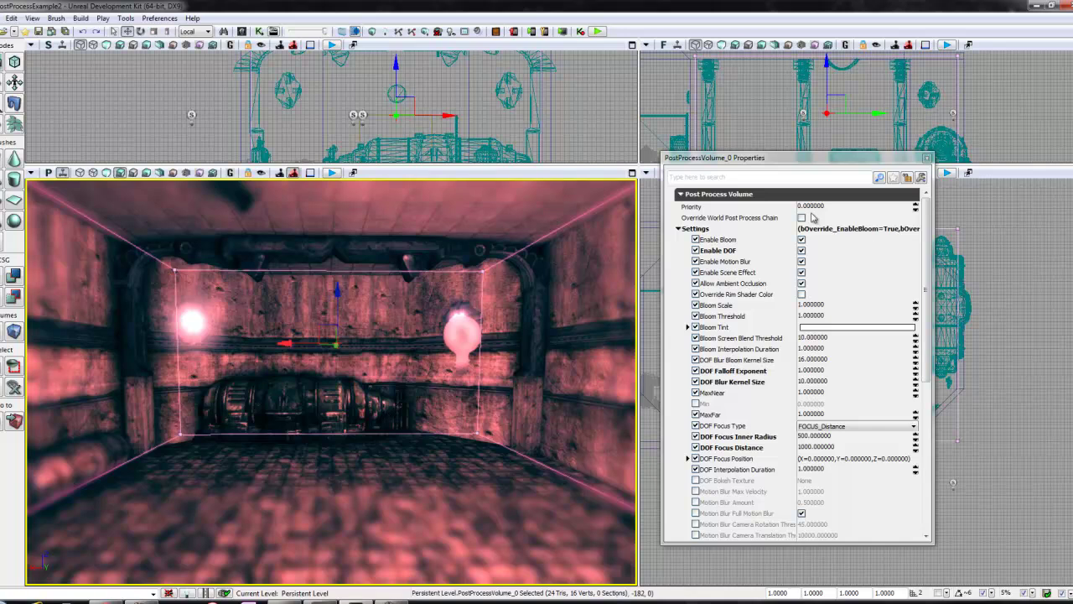
left_click(709, 209)
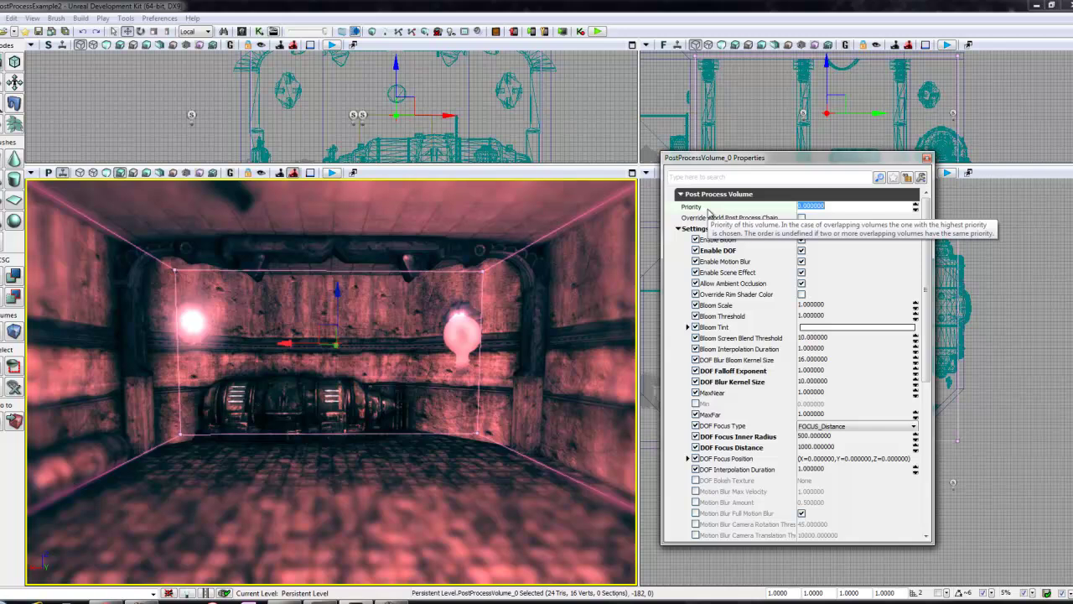
Examine the volume's scene color settings and Scene Interpolation Duration, comparing the room's look inside and outside the volume
right_click_drag(362, 377, 413, 502)
right_click_drag(636, 365, 48, 376)
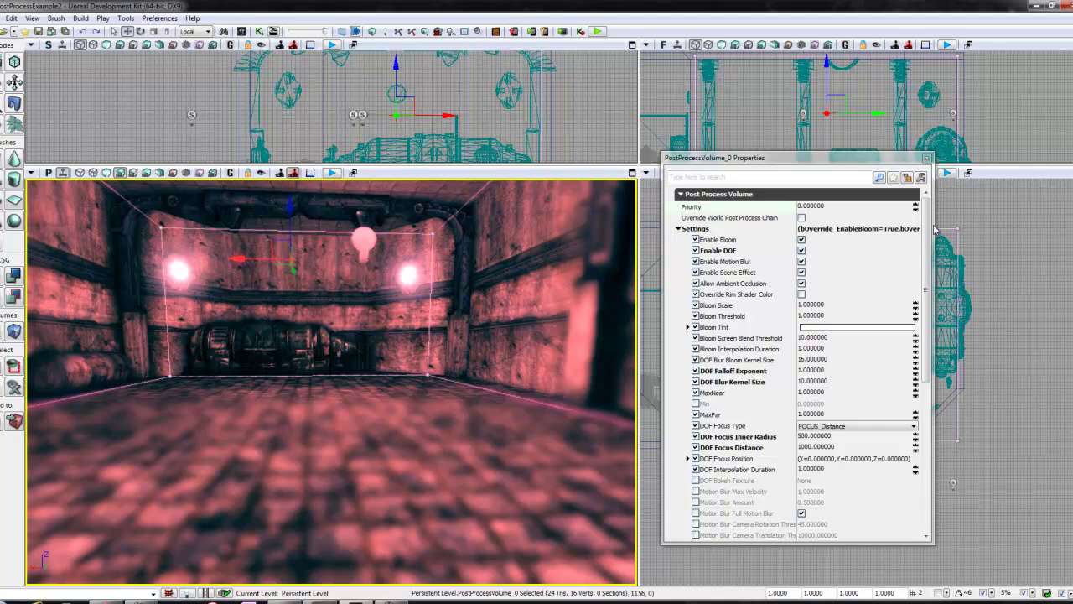
left_click_drag(926, 229, 934, 387)
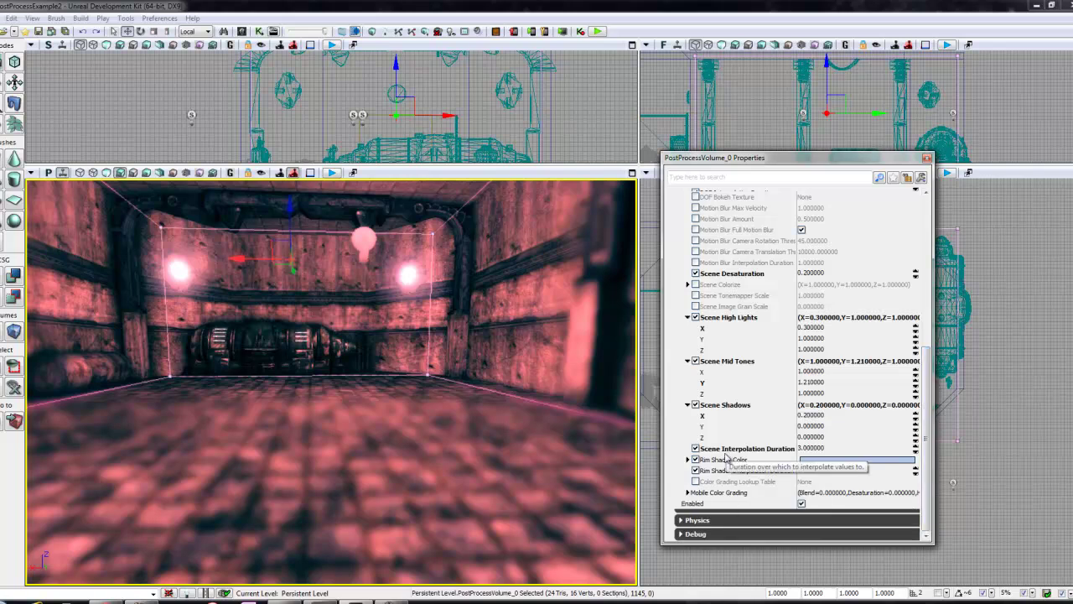
right_click_drag(582, 366, 581, 366)
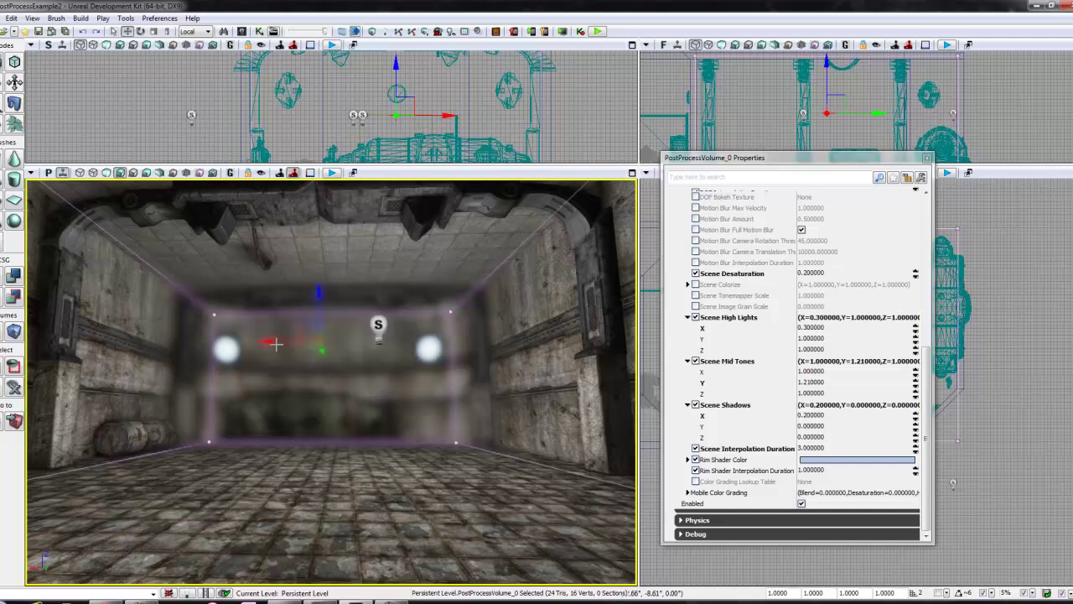
right_click_drag(264, 347, 272, 353)
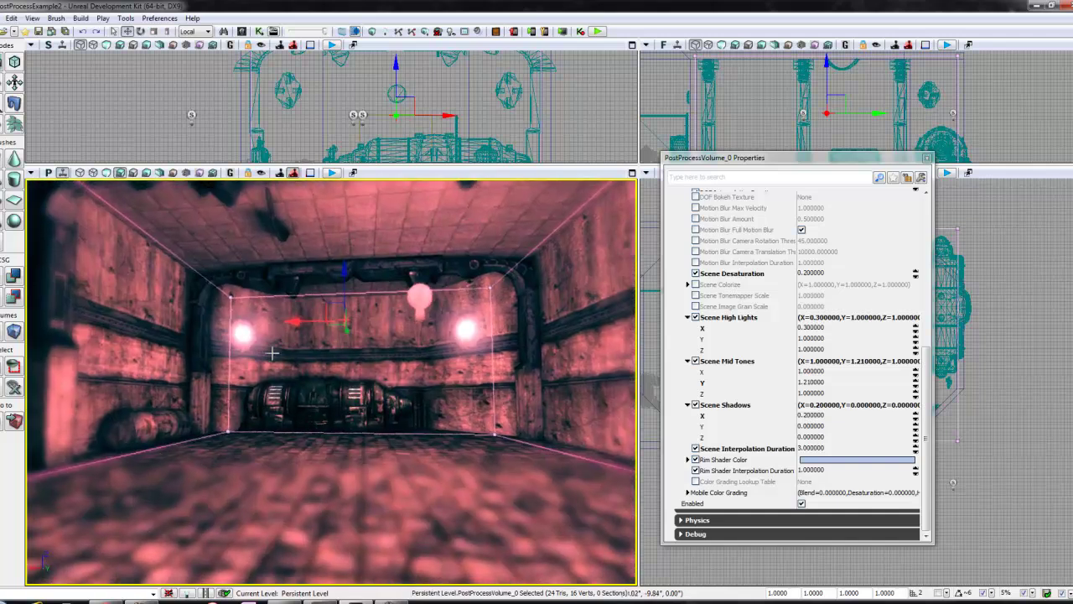
scroll(272, 353, "down", 8)
scroll(272, 353, "up", 8)
scroll(272, 354, "down", 1)
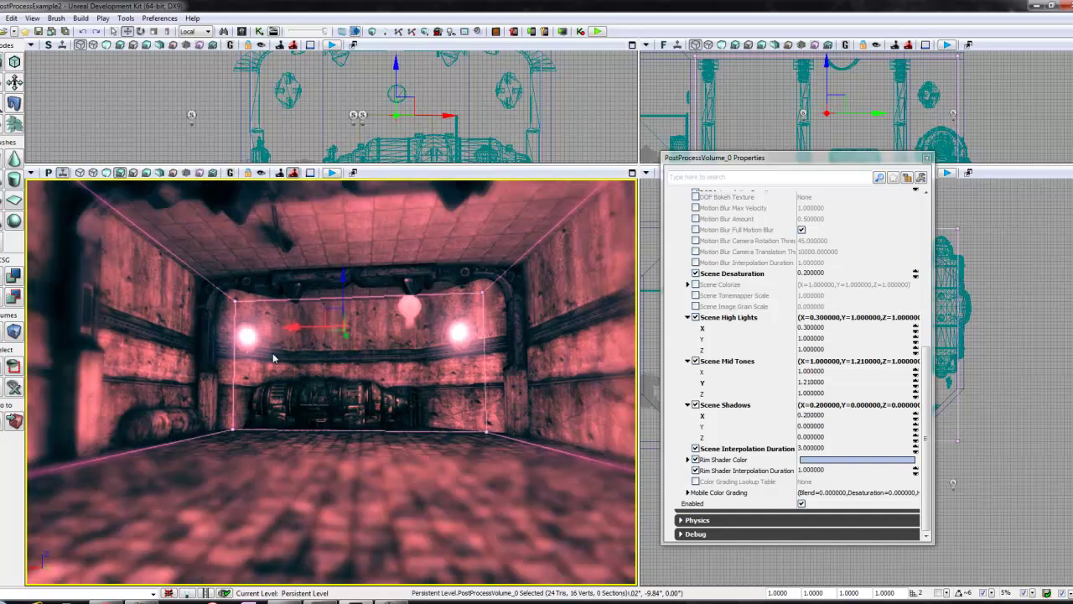
Play the level from the floor near the doorway, walk into and out of the post process volume, and end the preview
scroll(273, 358, "down", 8)
right_click(329, 506)
left_click(358, 503)
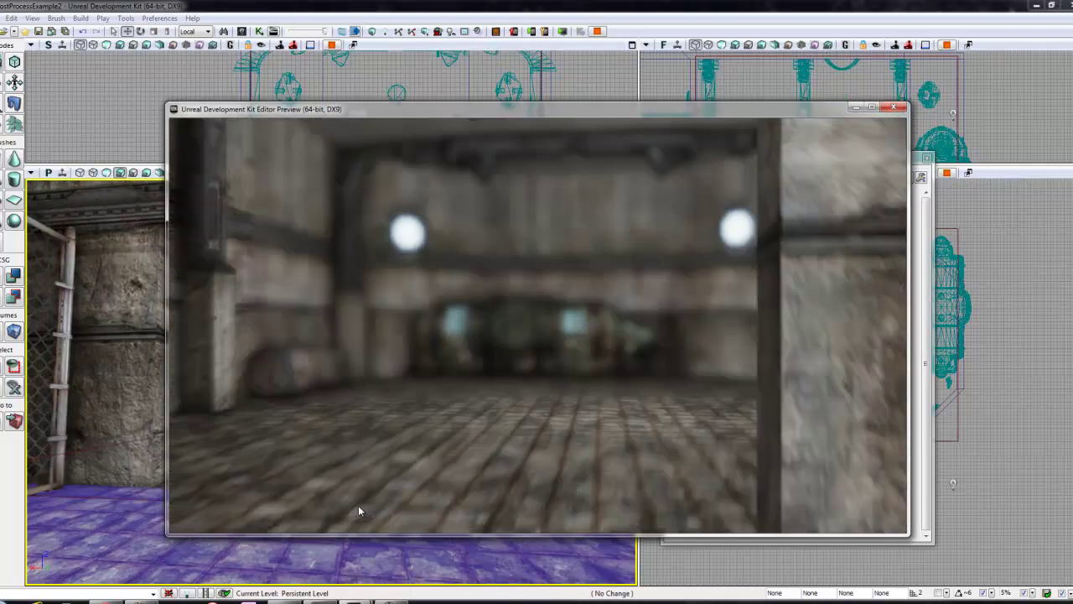
key("s")
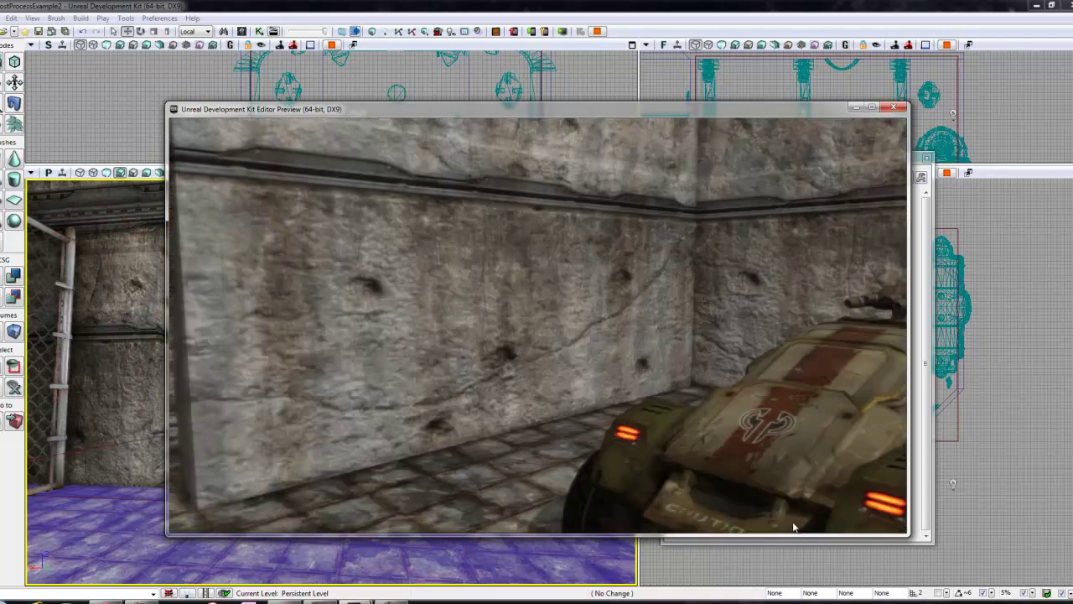
key("w")
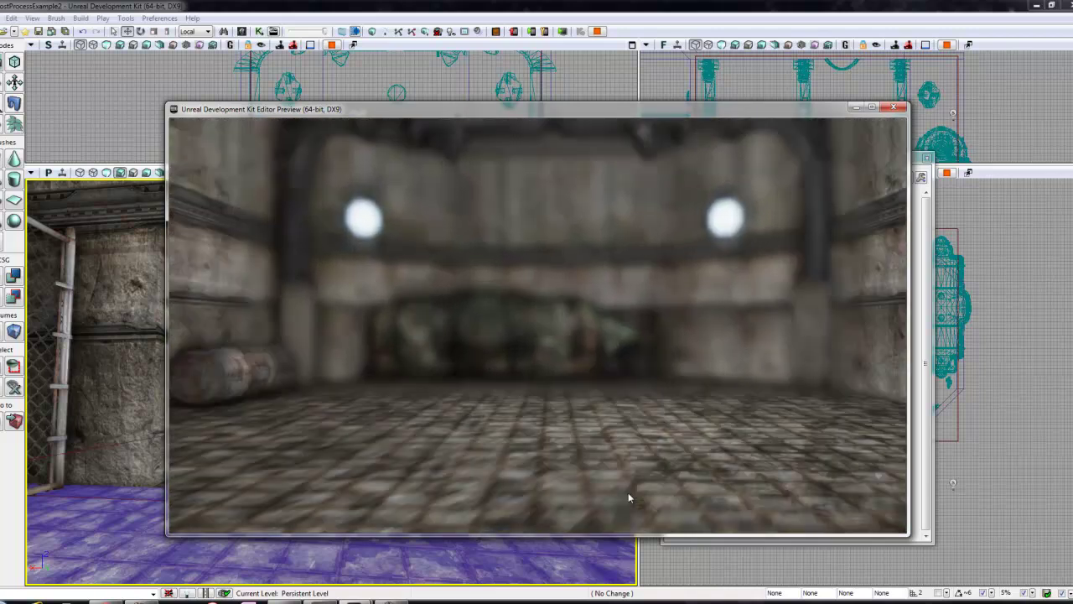
key("w")
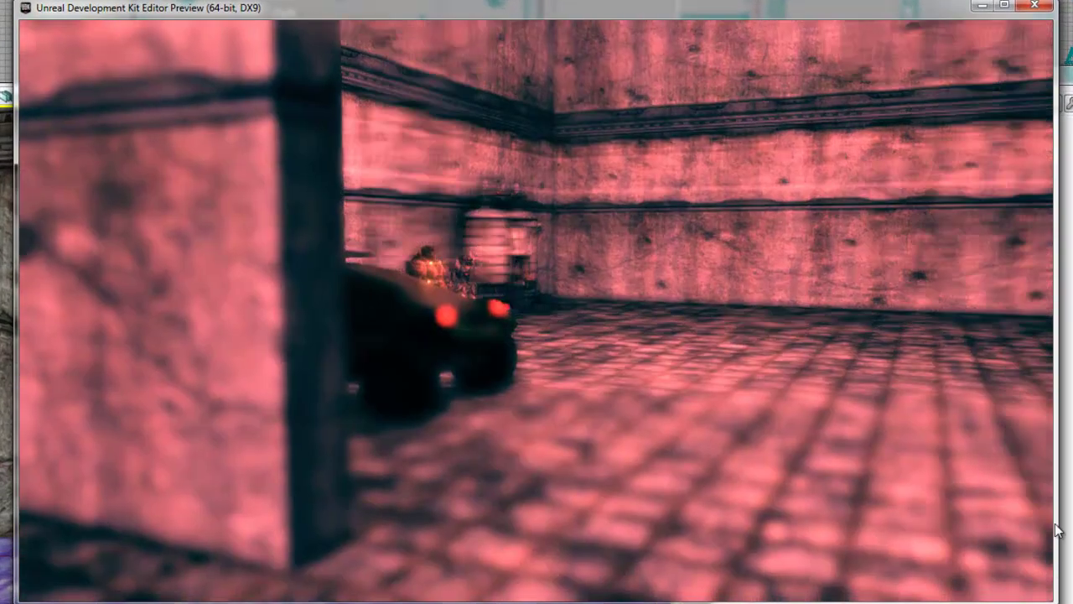
key("s")
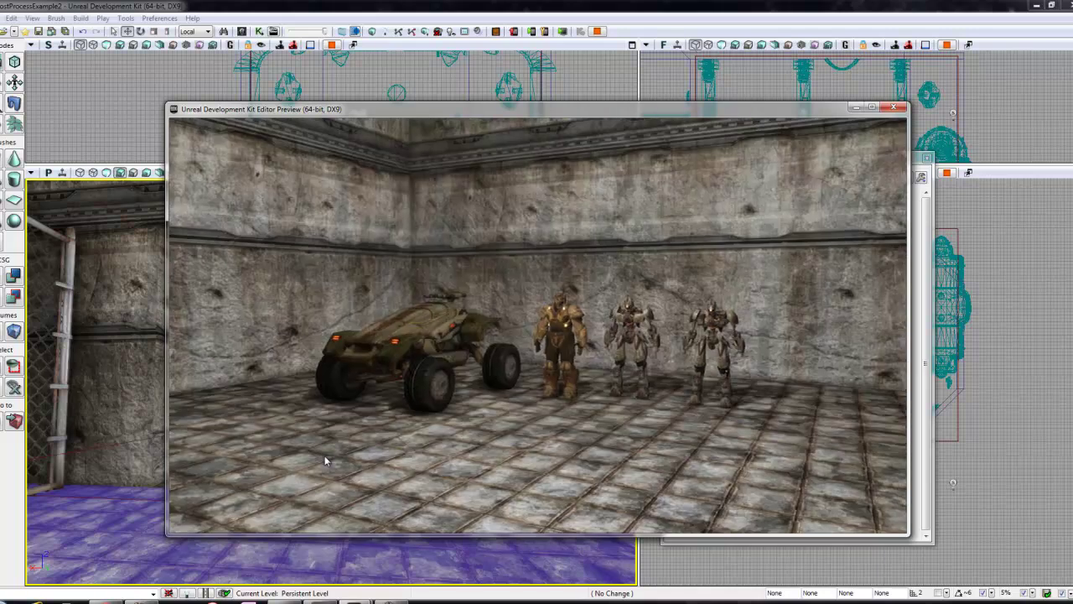
key("Escape")
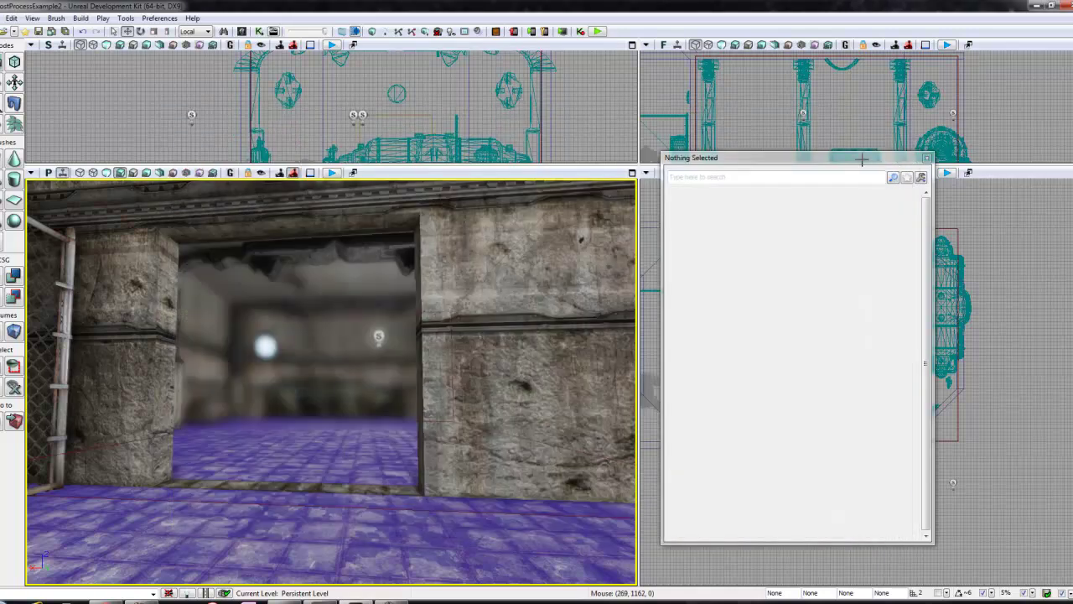
Close the empty properties window and select the brush that outlines the room beyond the doorway
left_click_drag(862, 159, 799, 161)
left_click(869, 164)
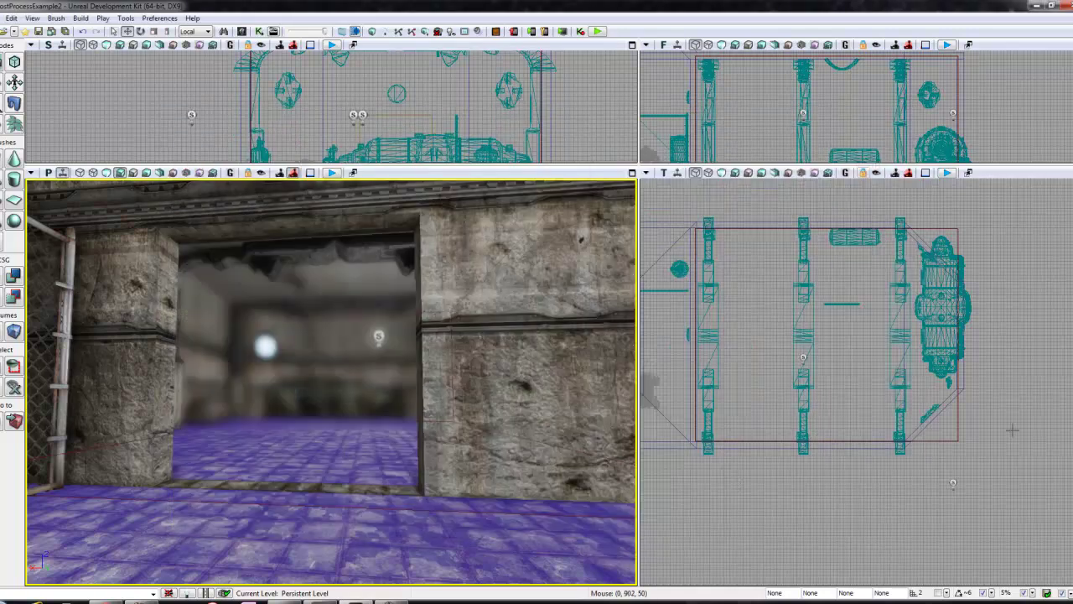
left_click(959, 439)
Compare the scene's look near the chain-link fence and doorway from inside and outside the post process volume
left_click_drag(420, 464, 334, 463)
left_click_drag(436, 445, 370, 449)
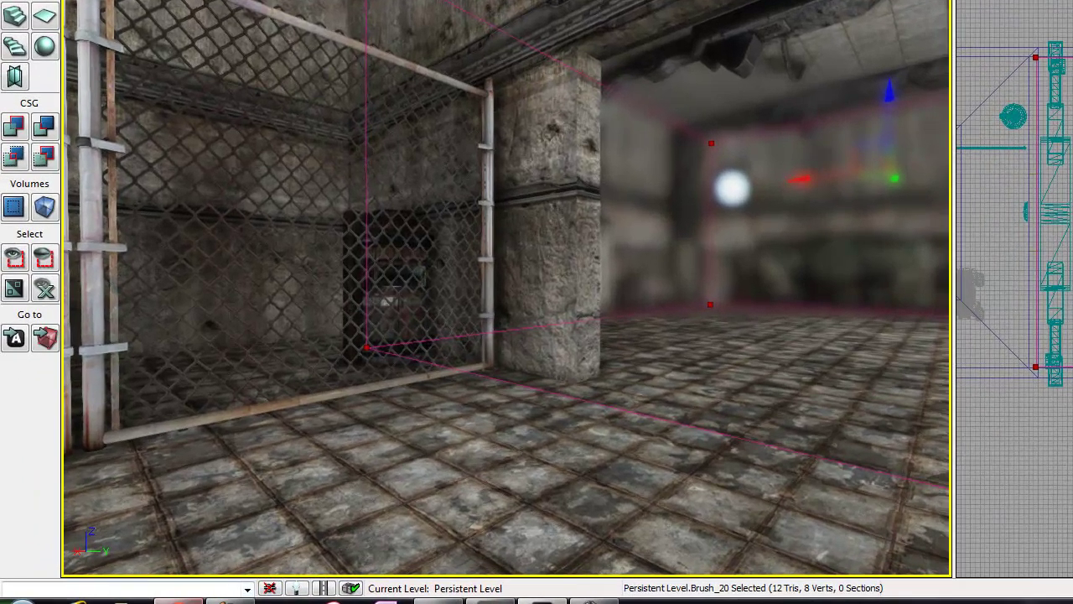
mouse_move(165, 600)
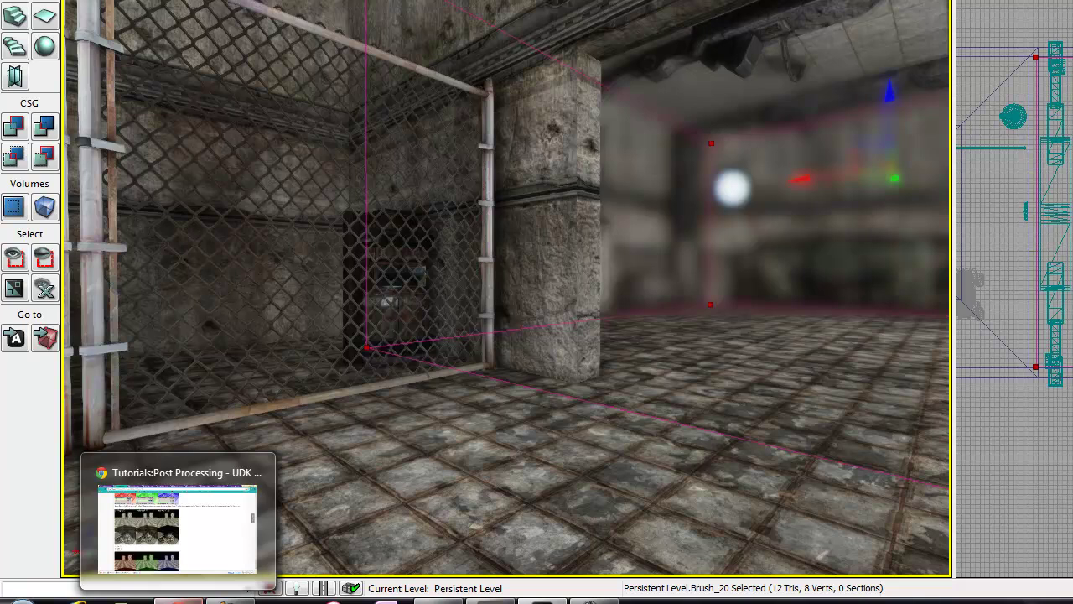
right_click_drag(634, 425, 60, 477)
key("w")
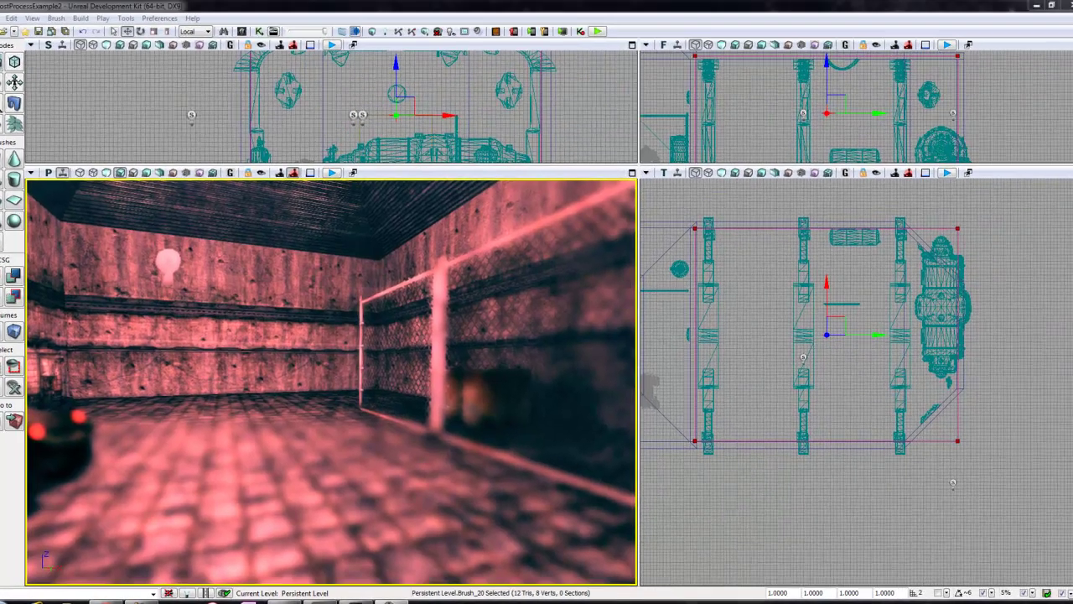
right_click_drag(349, 405, 579, 442)
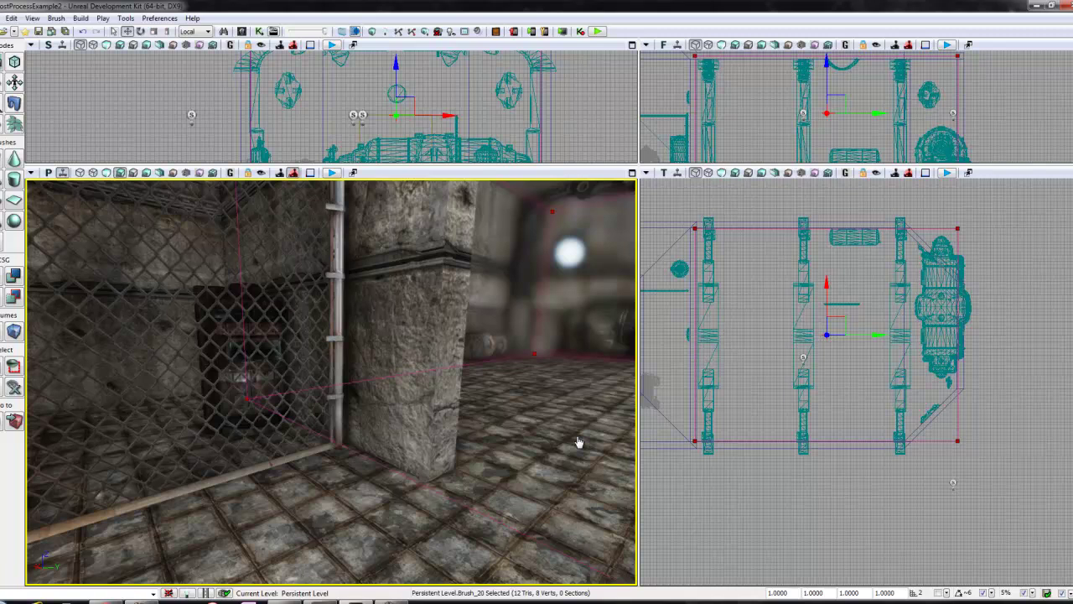